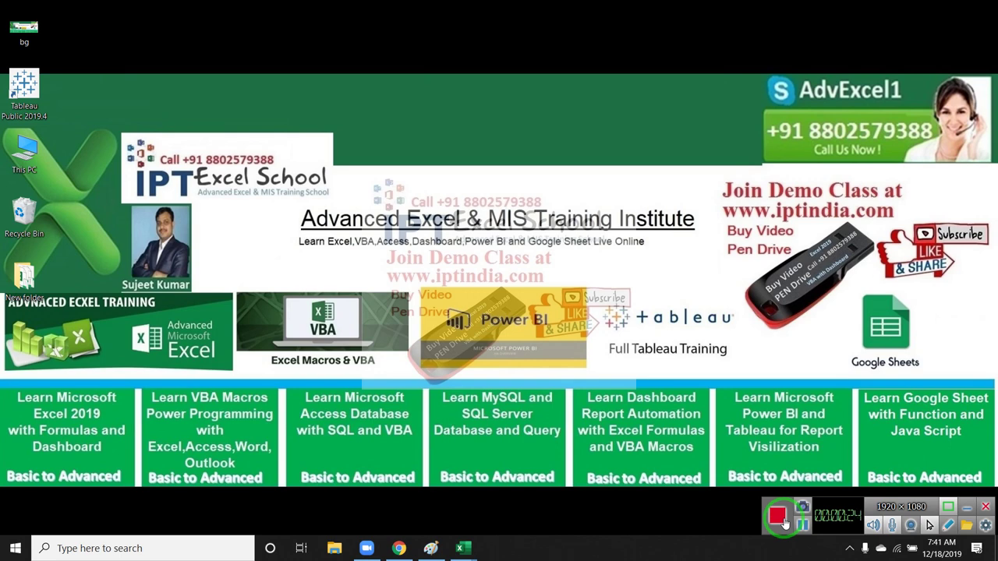
Step: Bring the QV workbook to full screen and step through sheets Q1 to Q4
left_click(484, 552)
mouse_move(533, 487)
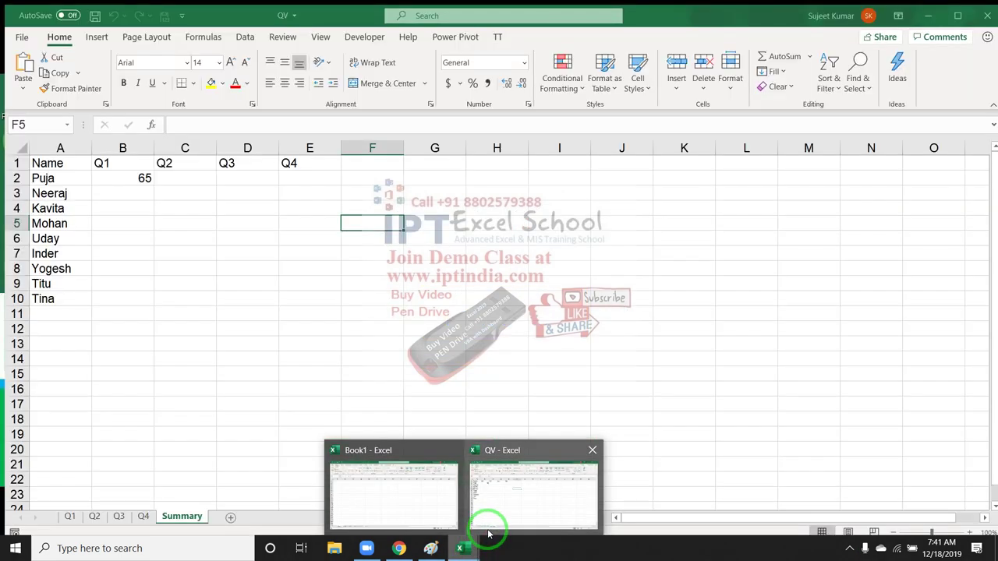
left_click(493, 518)
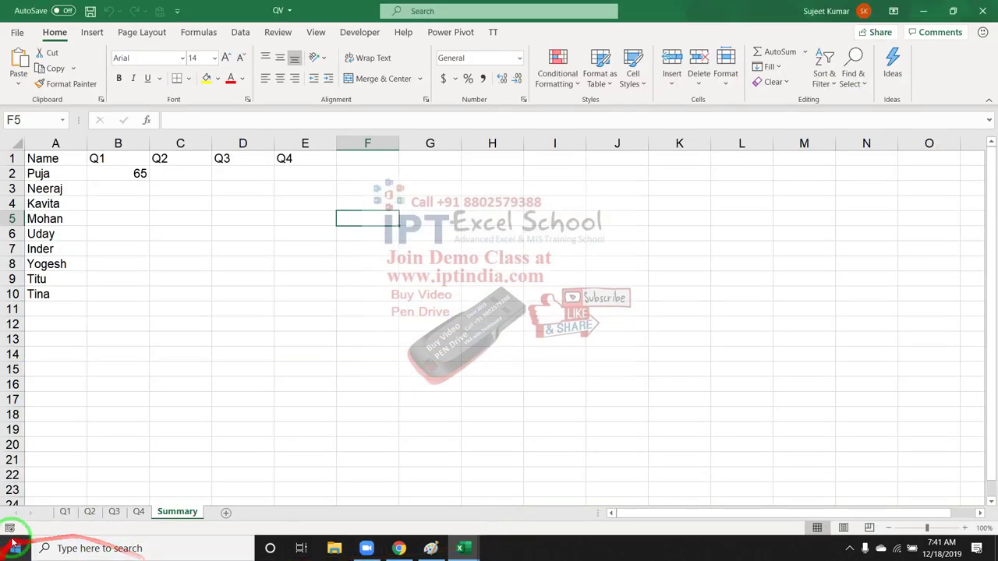
left_click(64, 513)
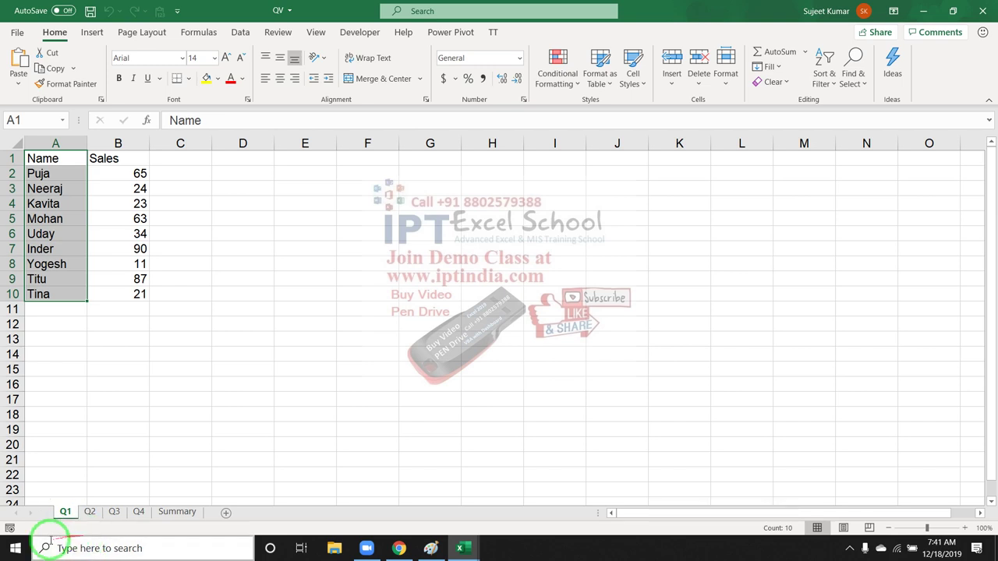
left_click(90, 512)
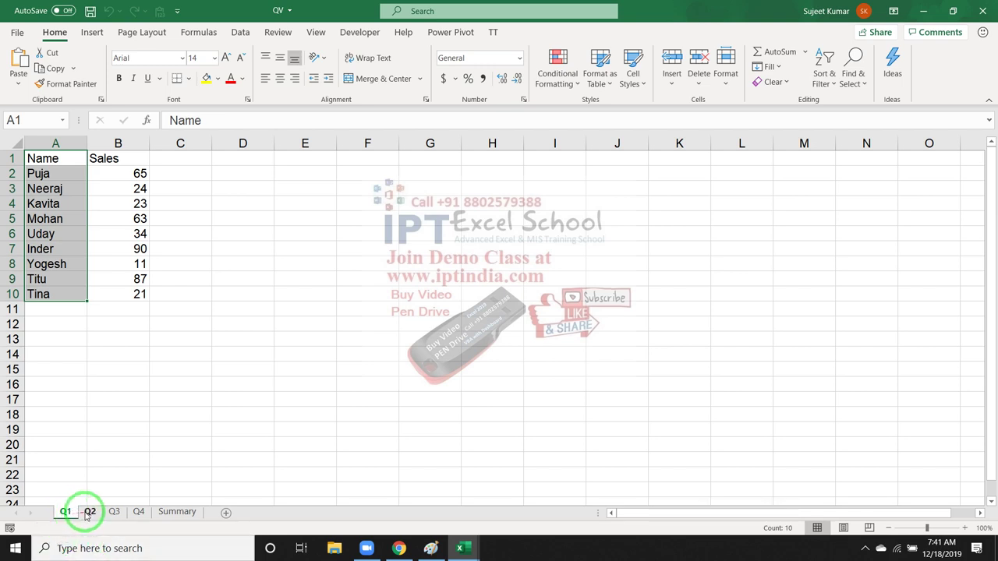
left_click(114, 512, "ctrl")
left_click(114, 512)
left_click(139, 512)
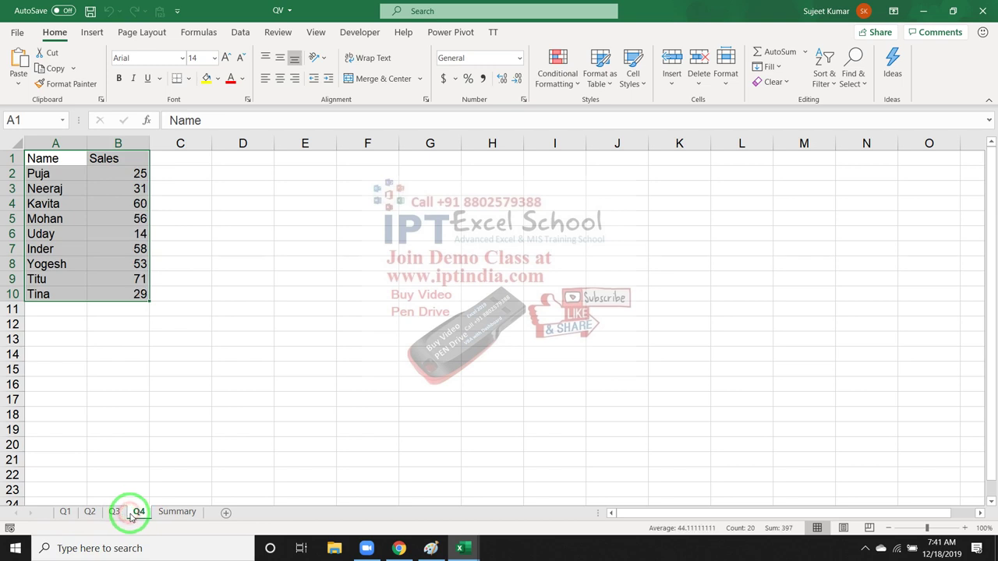
Step: Cycle repeatedly through the Q1–Q4 sheets to compare each person's sales, ending on Q4
left_click(66, 512)
left_click(90, 512)
left_click(114, 513)
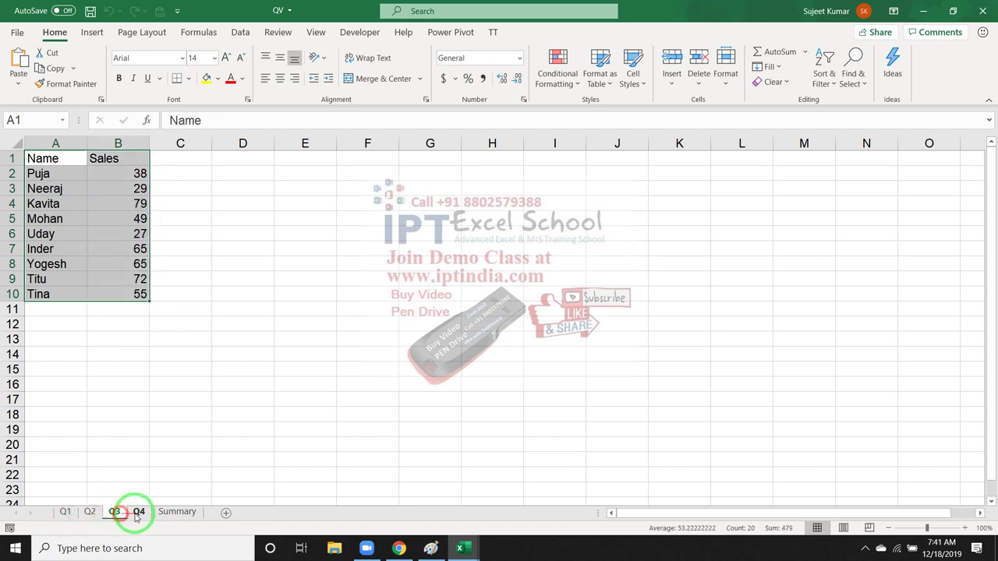
left_click(139, 512)
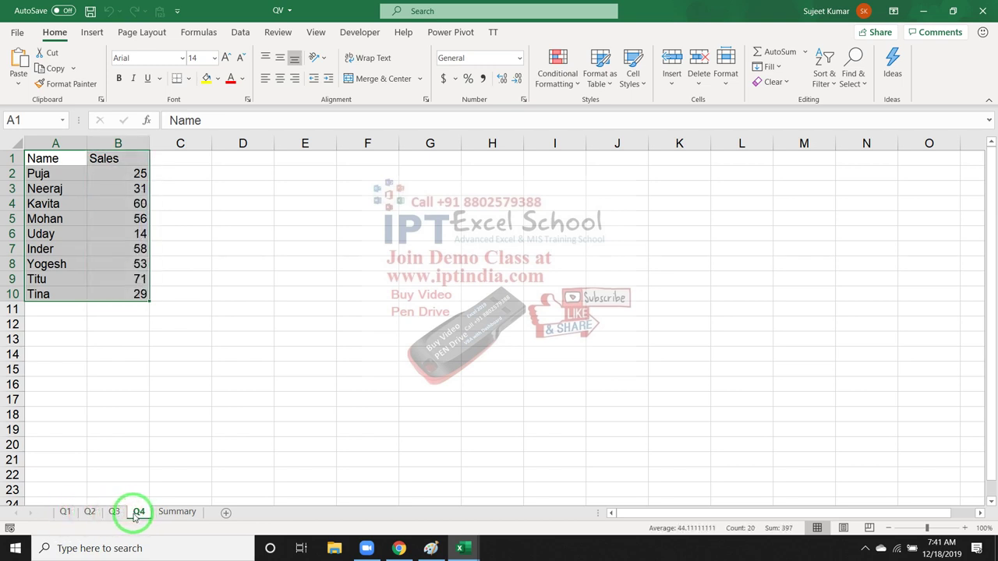
left_click(66, 512)
left_click(87, 513)
left_click(114, 514)
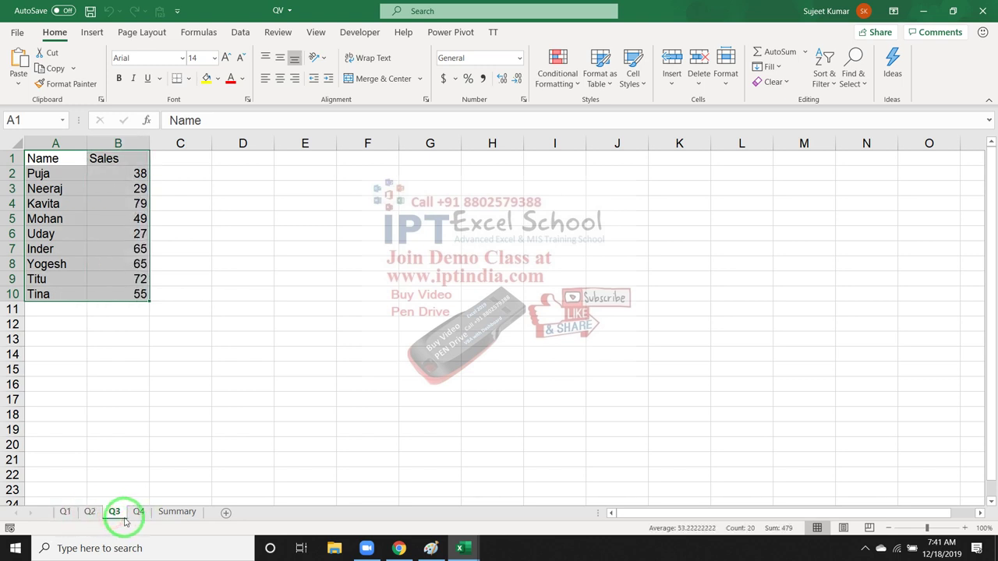
left_click(135, 516)
left_click(115, 514)
left_click(87, 515)
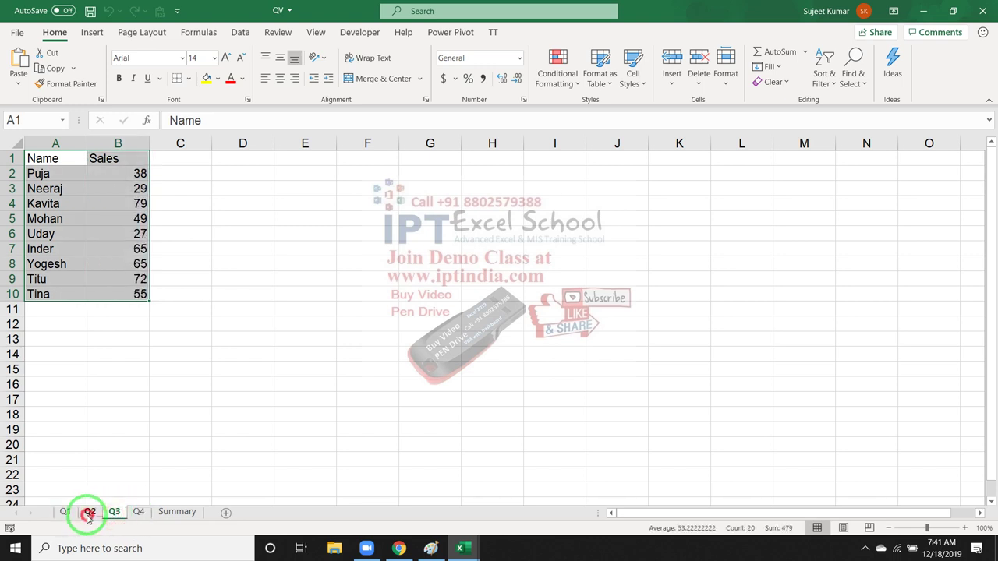
left_click(64, 515)
left_click(89, 514)
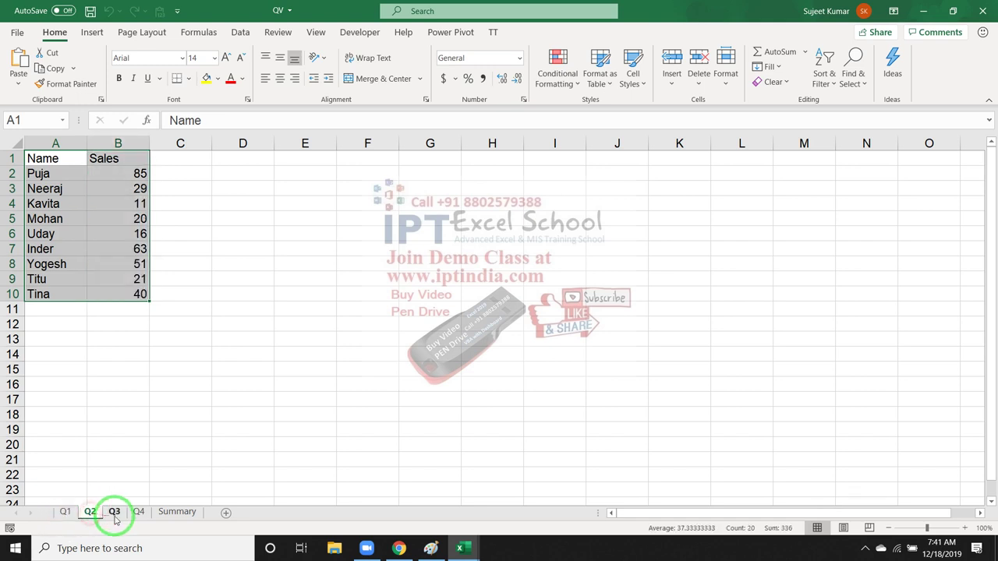
left_click(114, 515)
left_click(138, 516)
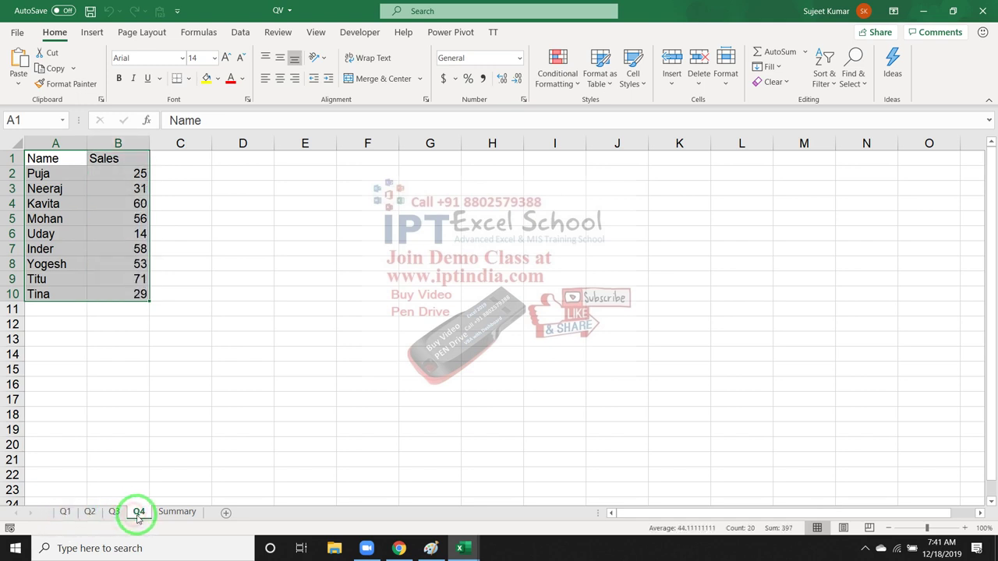
Step: On the Summary sheet, review B2's =VLOOKUP(A2,'Q1'!A:B,2,0) formula
left_click(176, 516)
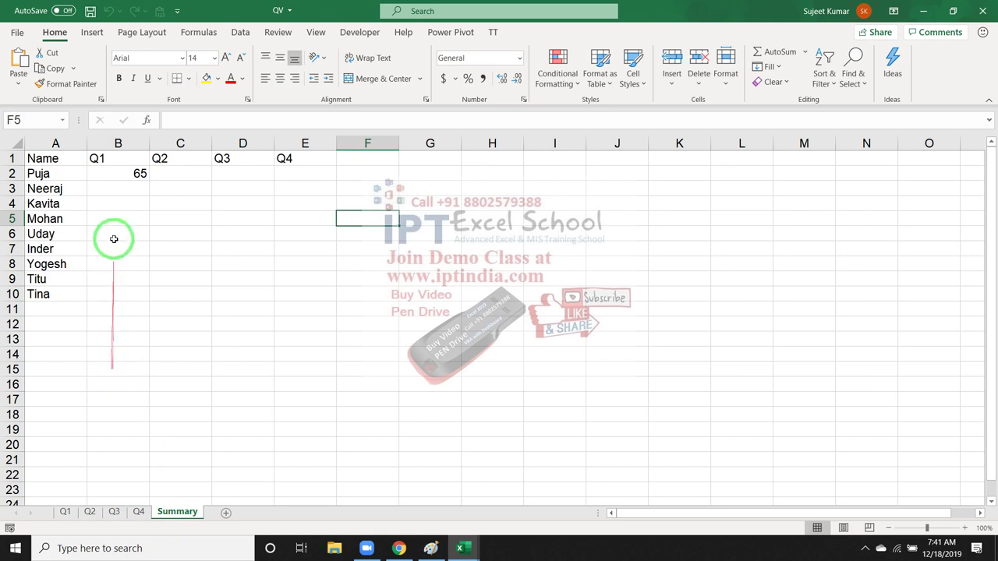
left_click(117, 173)
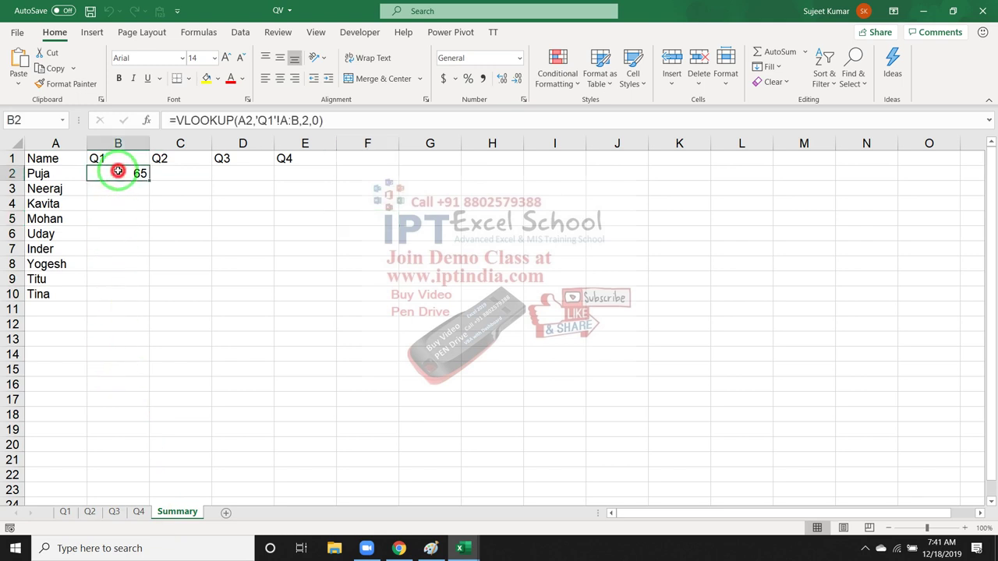
key("F2")
key("Return")
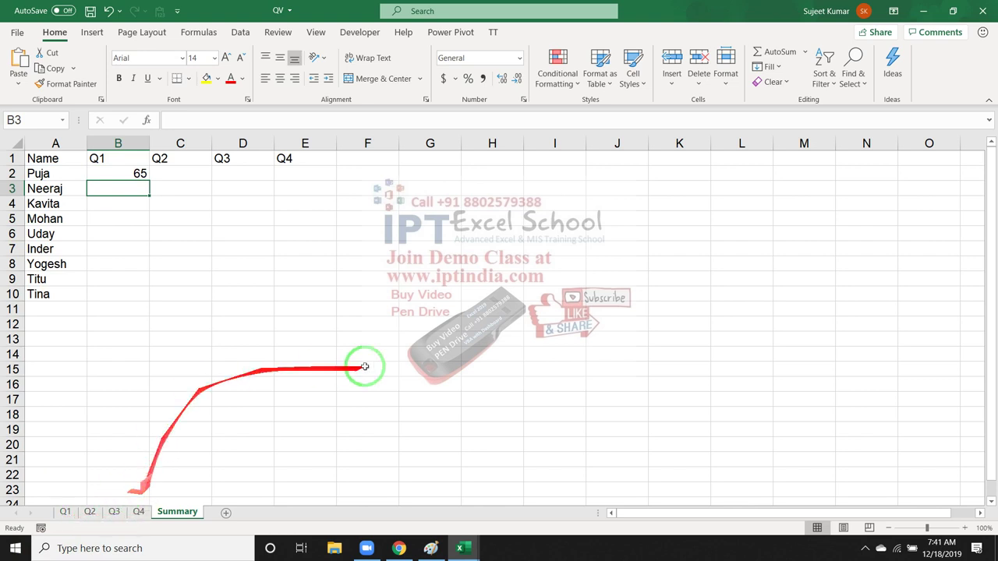
left_click_drag(362, 162, 865, 147)
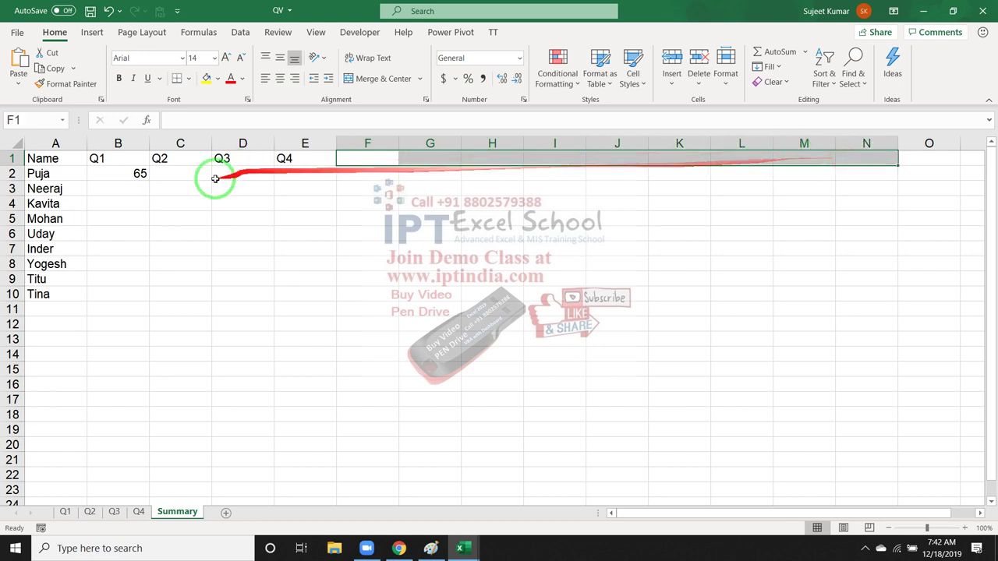
Step: Copy B2's Q1 lookup down through B10 for all nine names
left_click(117, 177)
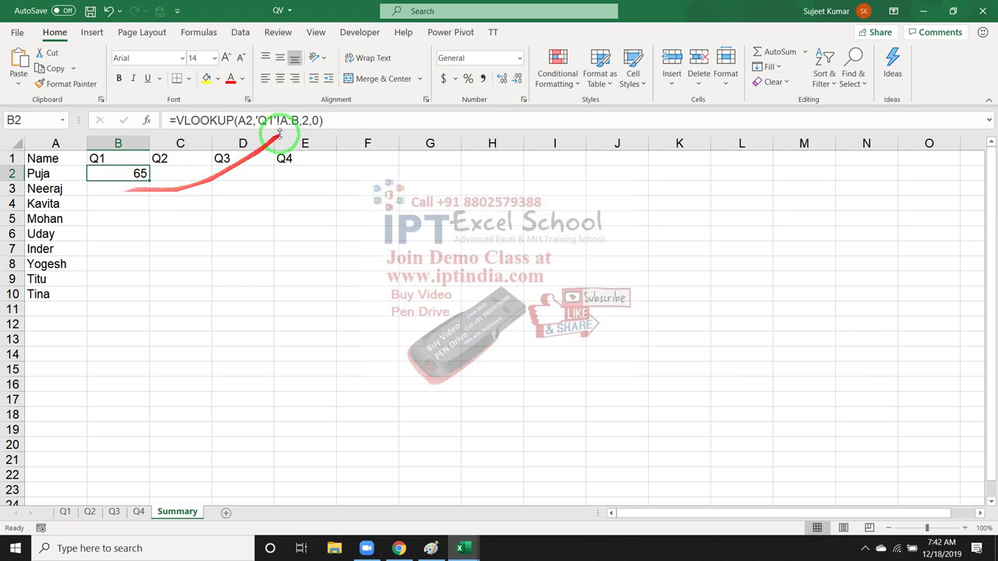
left_click(134, 171)
double_click(134, 171)
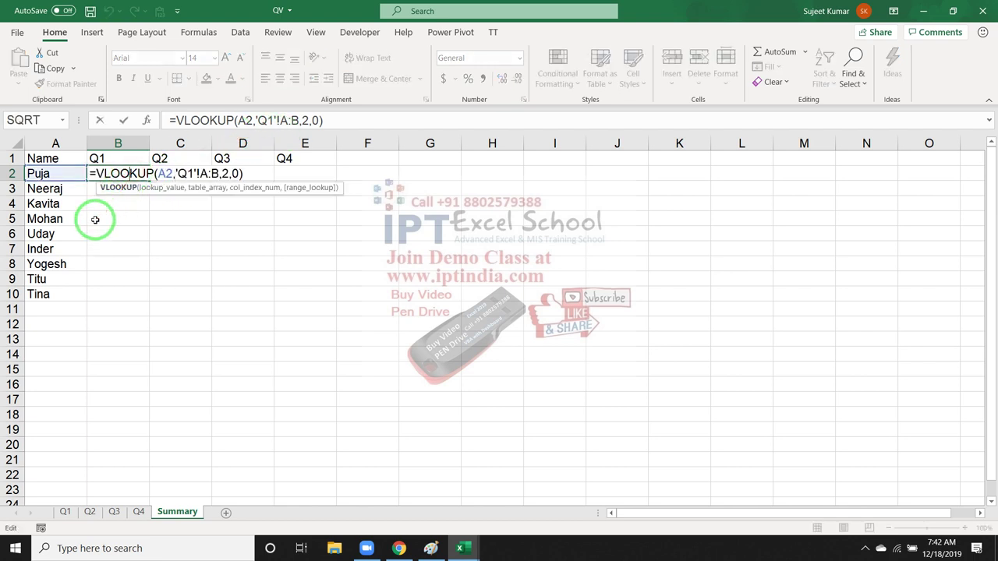
key("ctrl+Return")
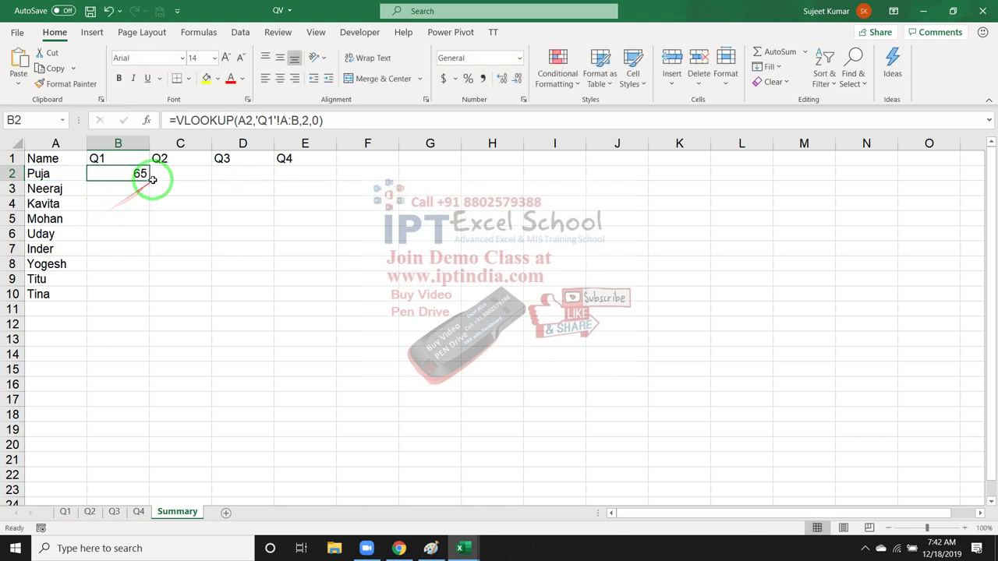
double_click(151, 180)
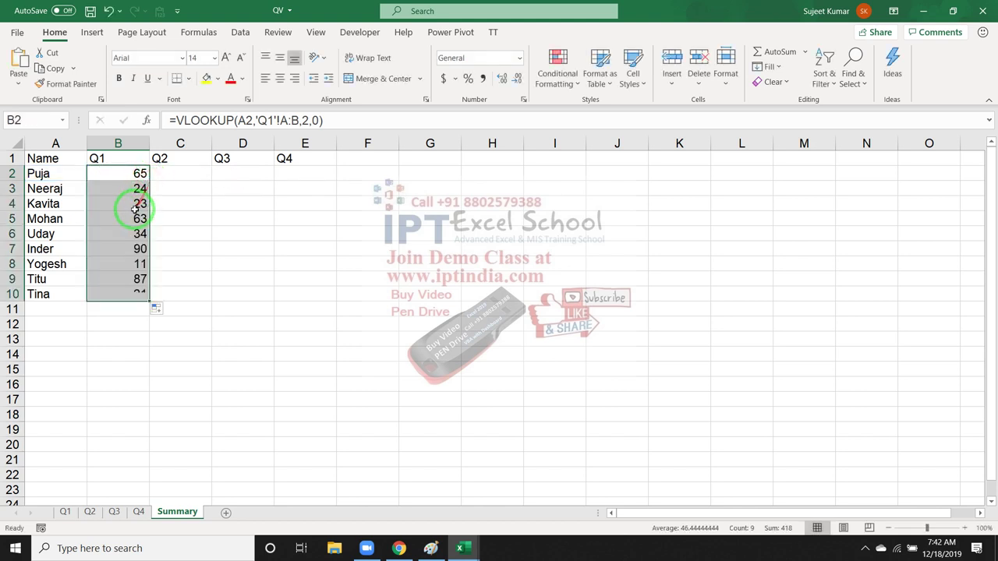
left_click(160, 175)
type("=")
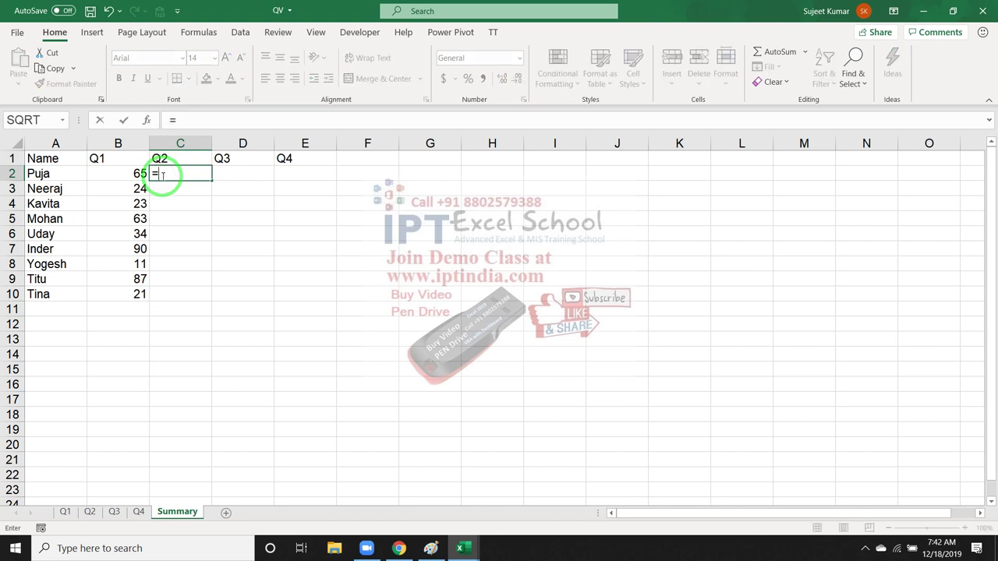
type("vl")
key("Tab")
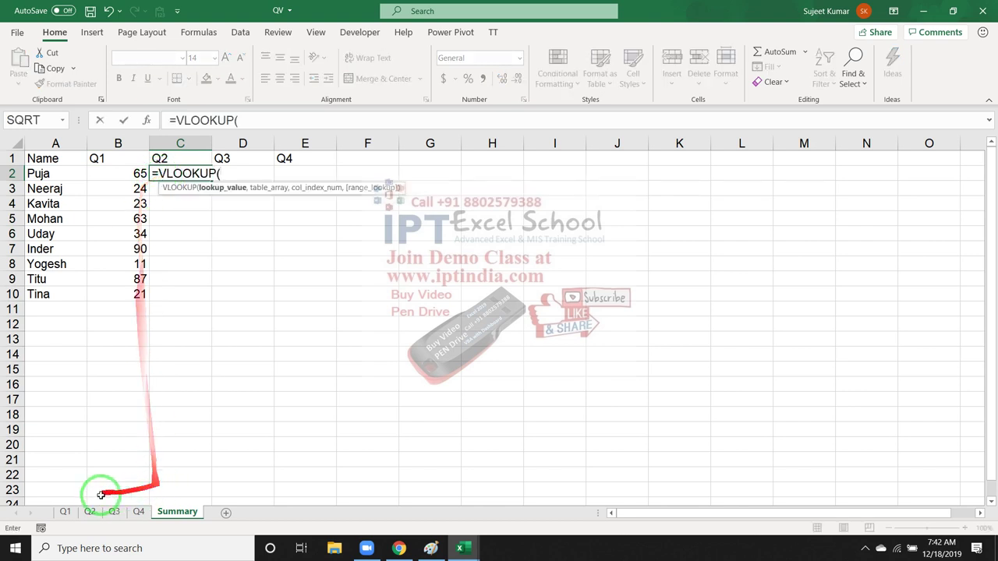
left_click(98, 511)
left_click_drag(55, 144, 103, 143)
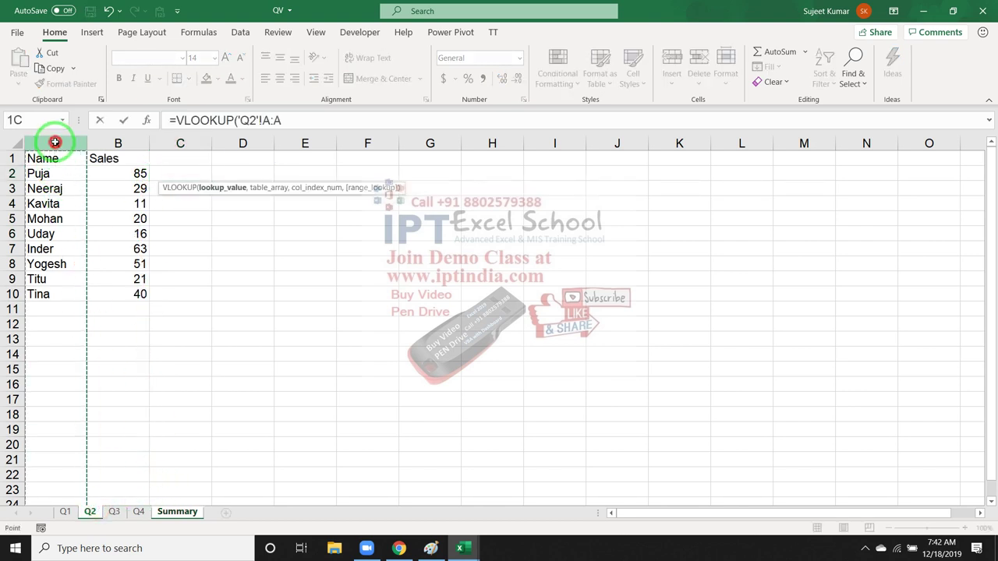
type(",2,0")
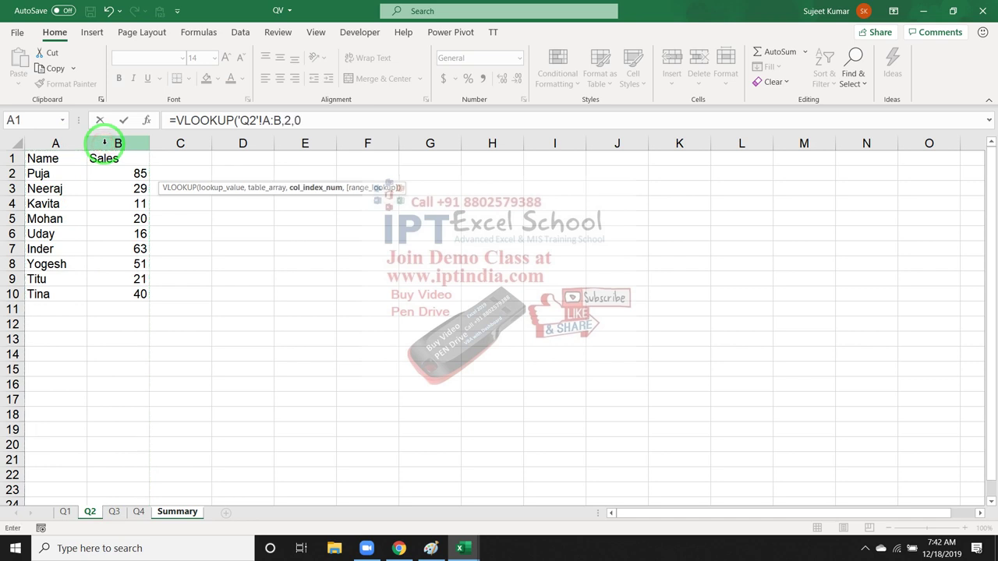
type(")")
key("Return")
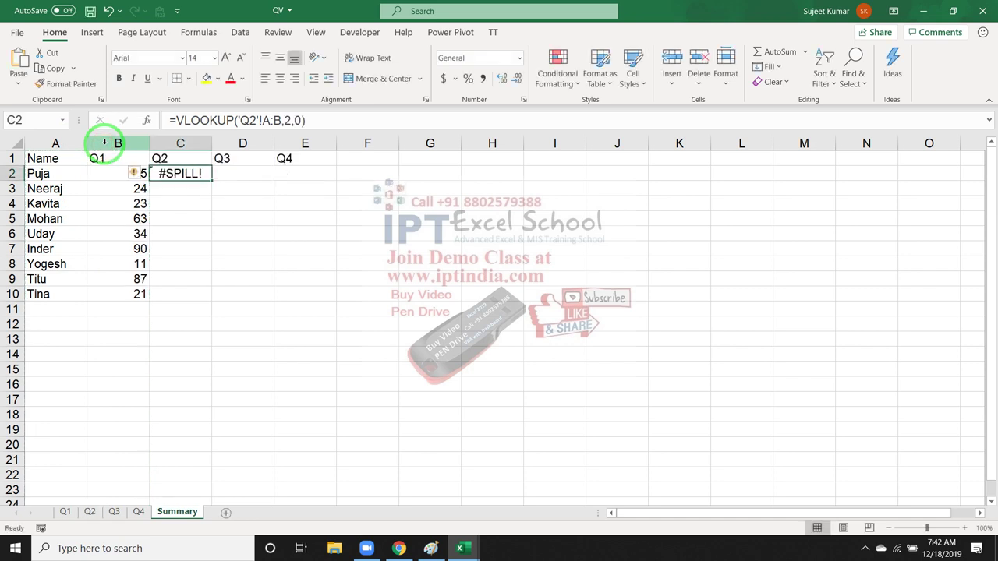
left_click(238, 119)
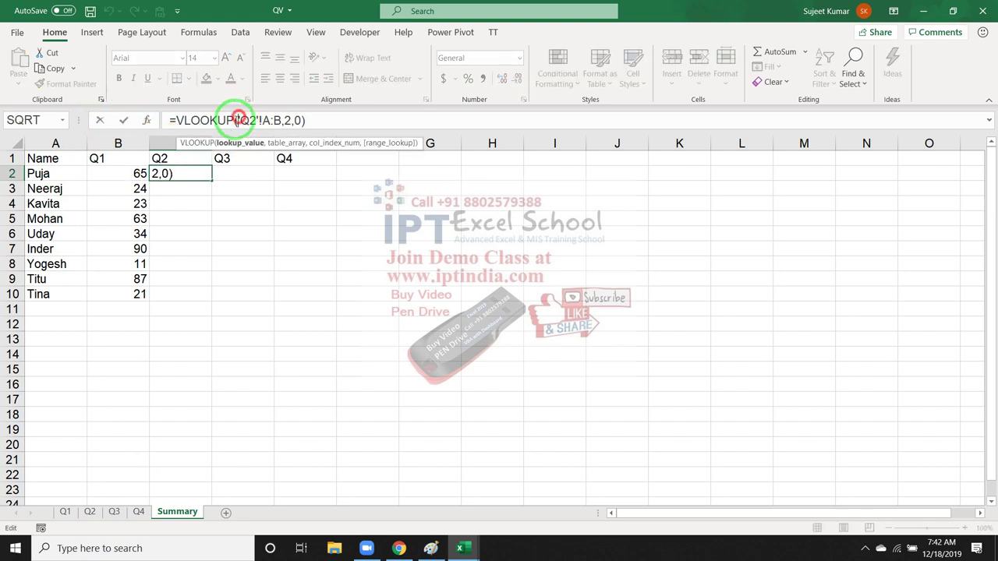
left_click(44, 173)
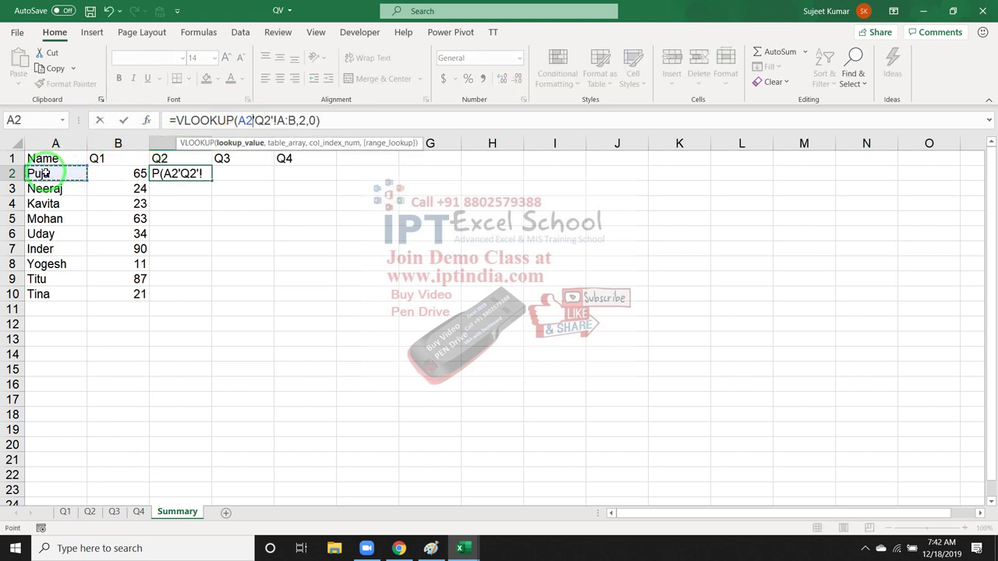
type(",")
key("Return")
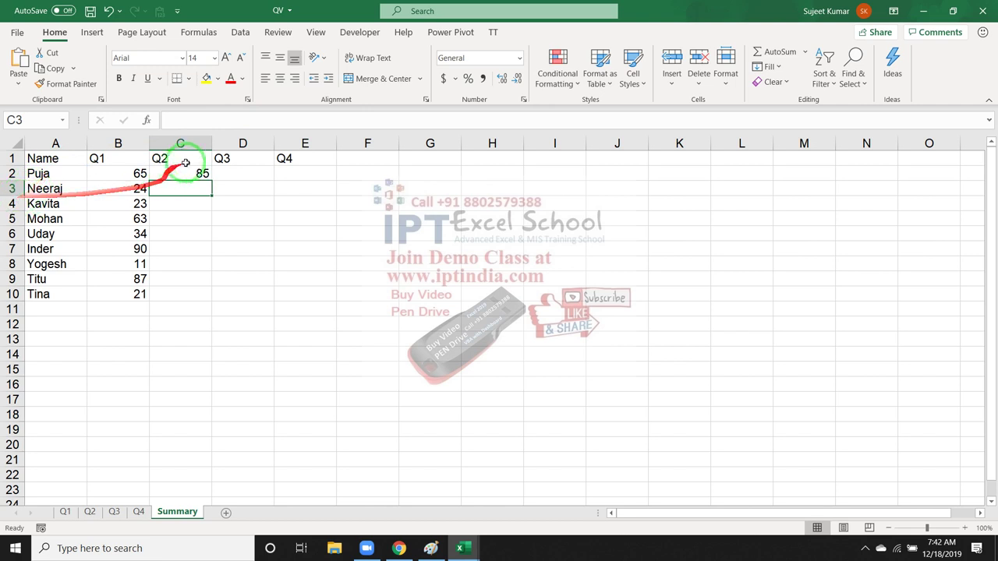
left_click(195, 171)
double_click(211, 180)
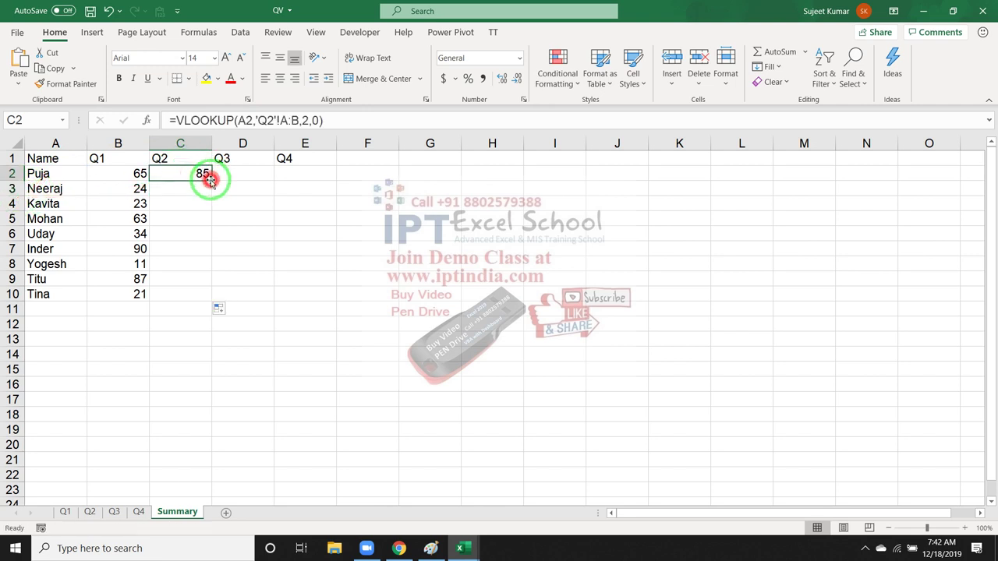
left_click(317, 177)
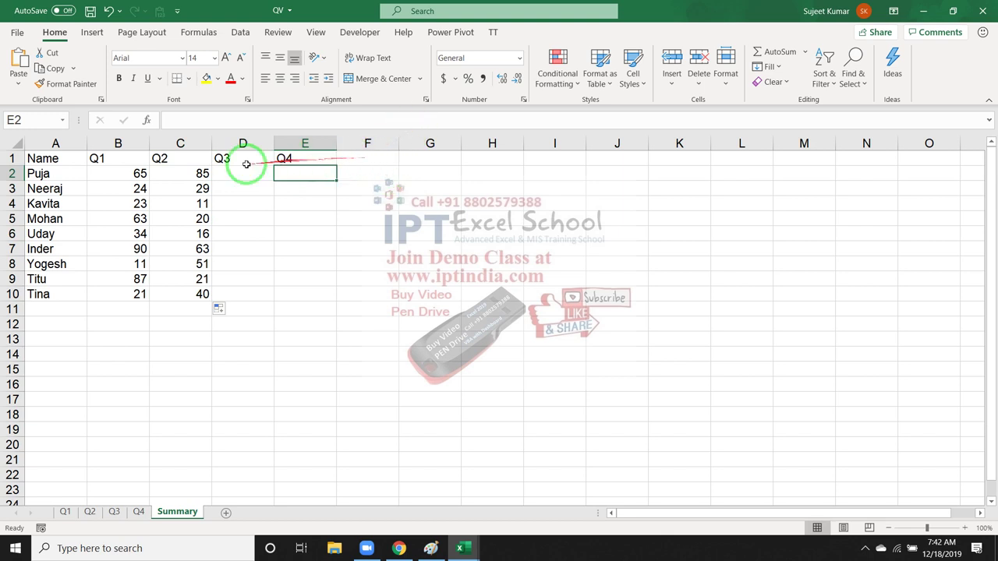
mouse_move(335, 173)
left_mouse_down()
mouse_move(427, 158)
mouse_move(323, 175)
mouse_move(869, 173)
left_mouse_up()
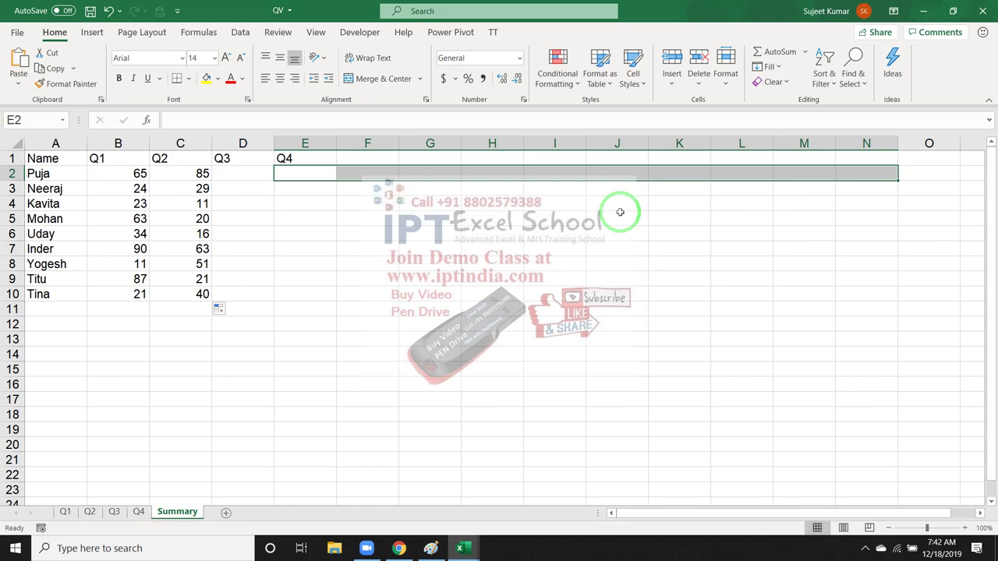
Step: Minimize Excel and draw pen annotations on the desktop wallpaper
left_click(934, 14)
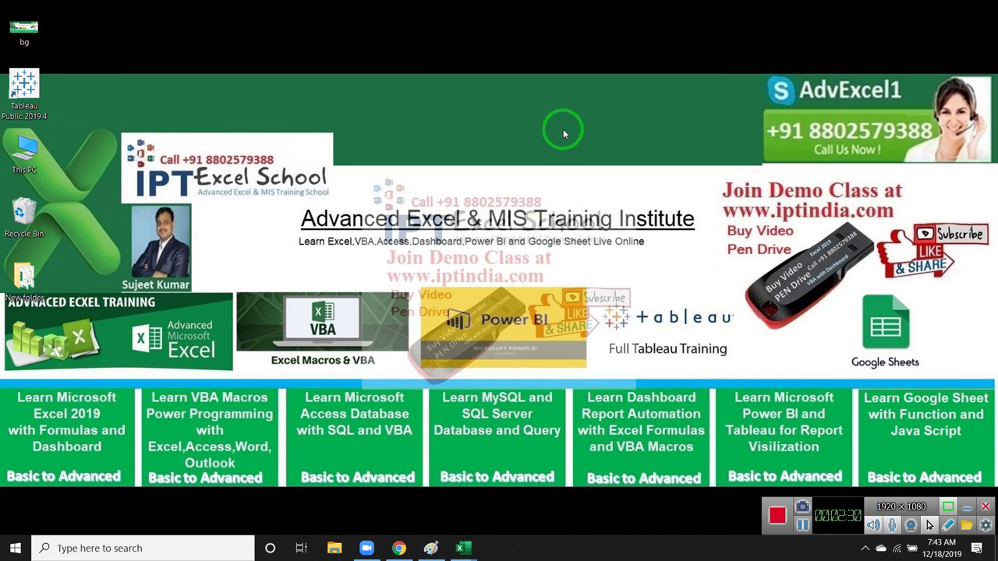
mouse_move(271, 204)
left_mouse_down()
mouse_move(424, 212)
mouse_move(700, 257)
left_mouse_up()
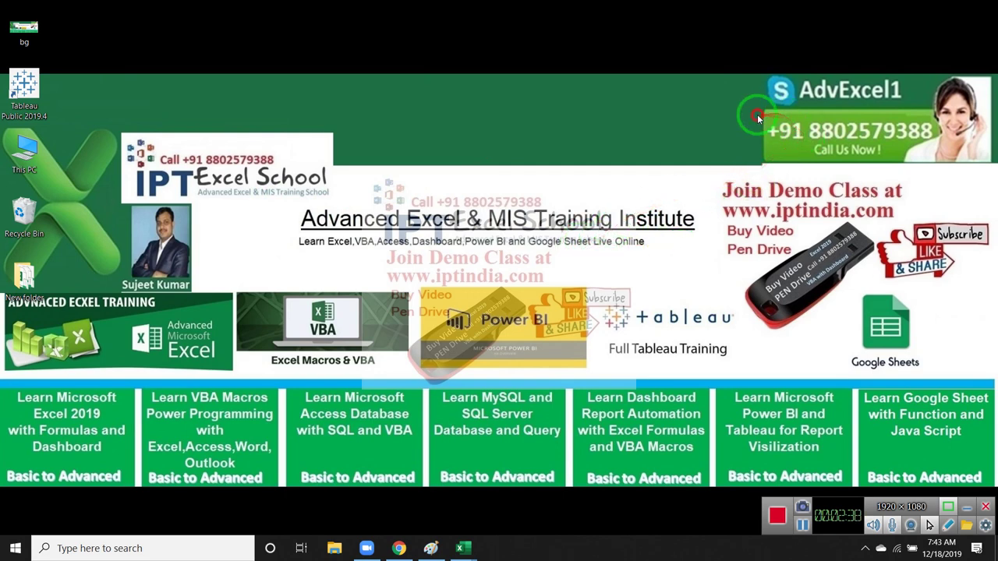
mouse_move(760, 113)
left_mouse_down()
mouse_move(861, 113)
mouse_move(938, 145)
left_mouse_up()
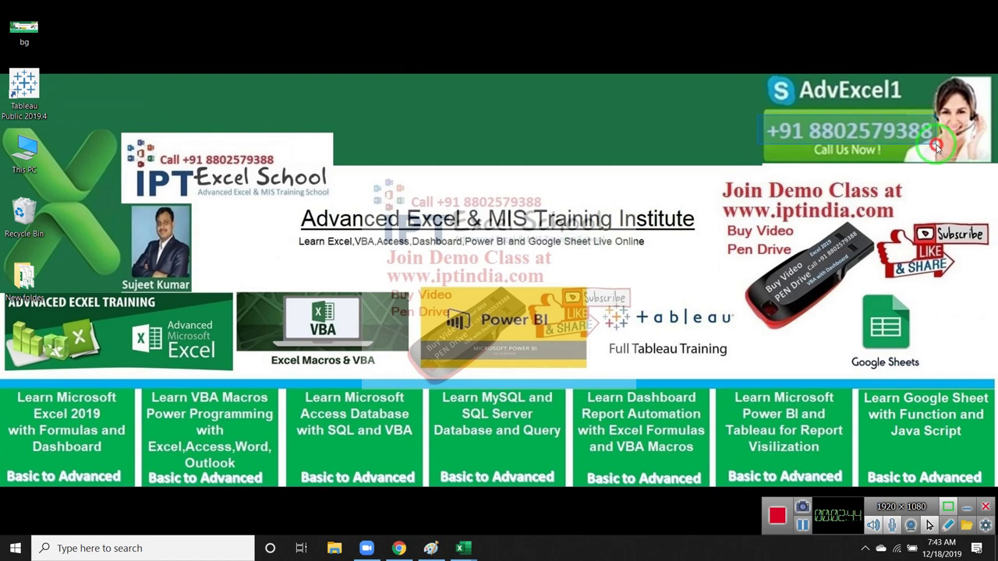
left_click(937, 146)
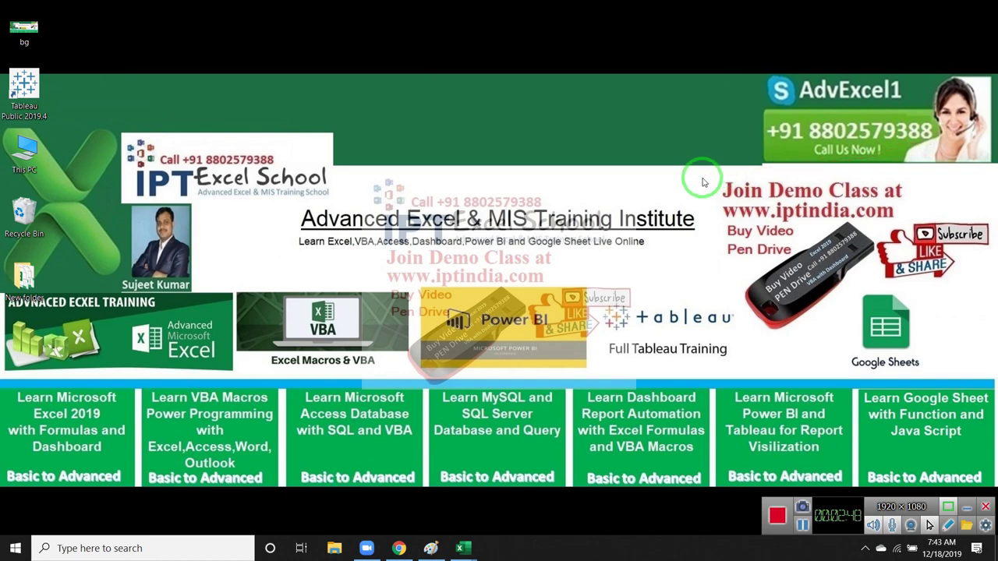
left_click(366, 548)
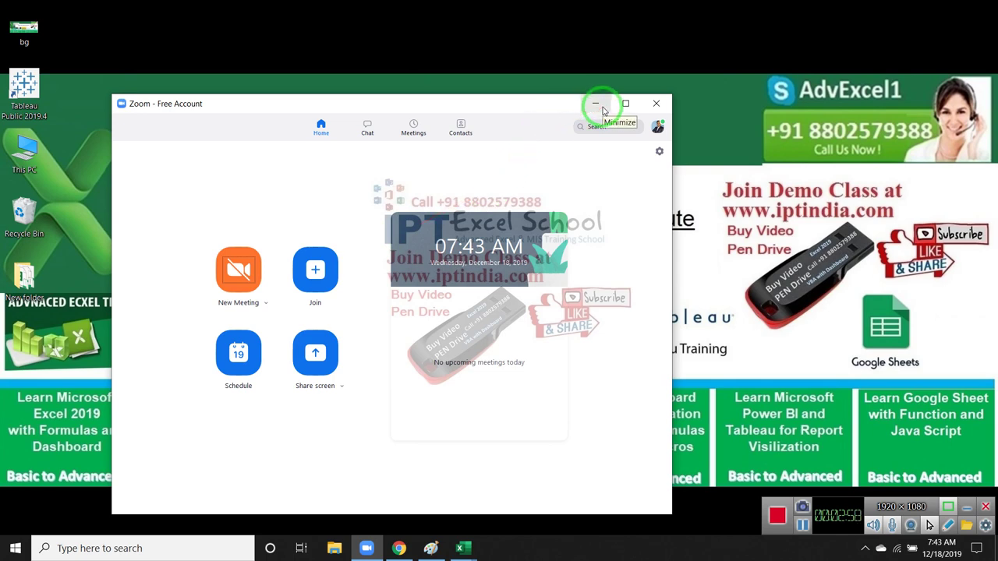
left_click(595, 104)
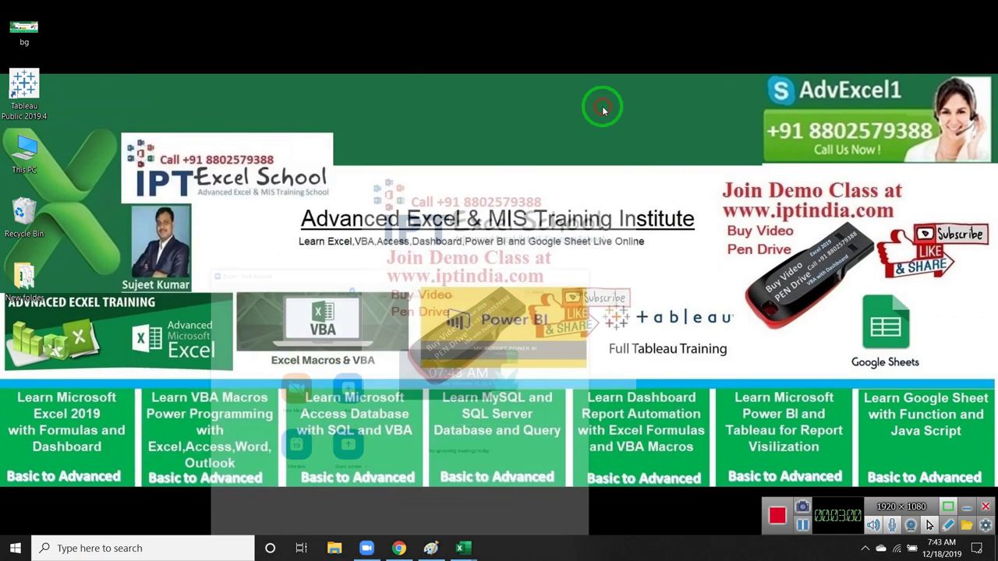
Step: Finish the pen annotations on the desktop, then restore the QV workbook's Summary sheet
left_click_drag(719, 207, 903, 221)
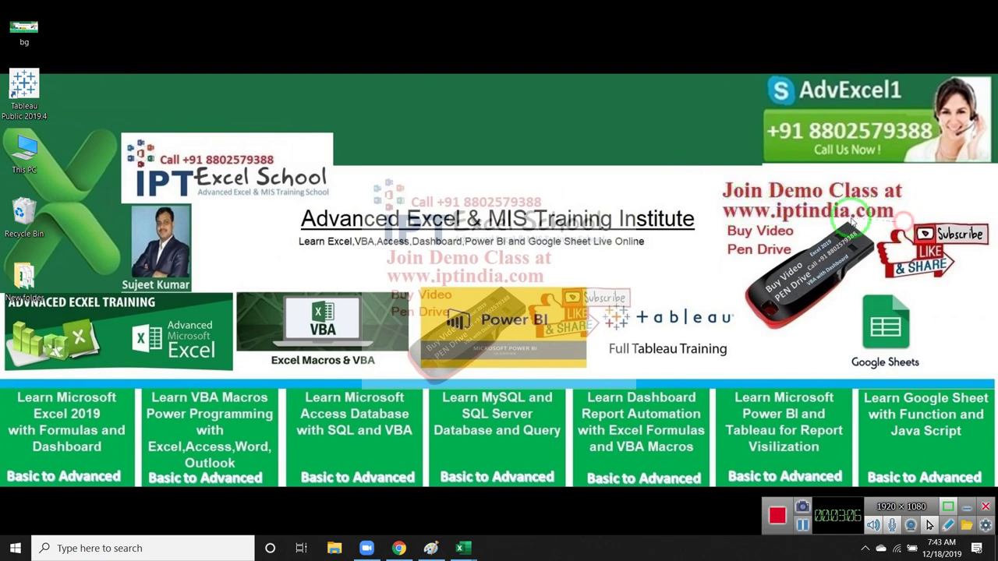
left_click_drag(699, 198, 898, 222)
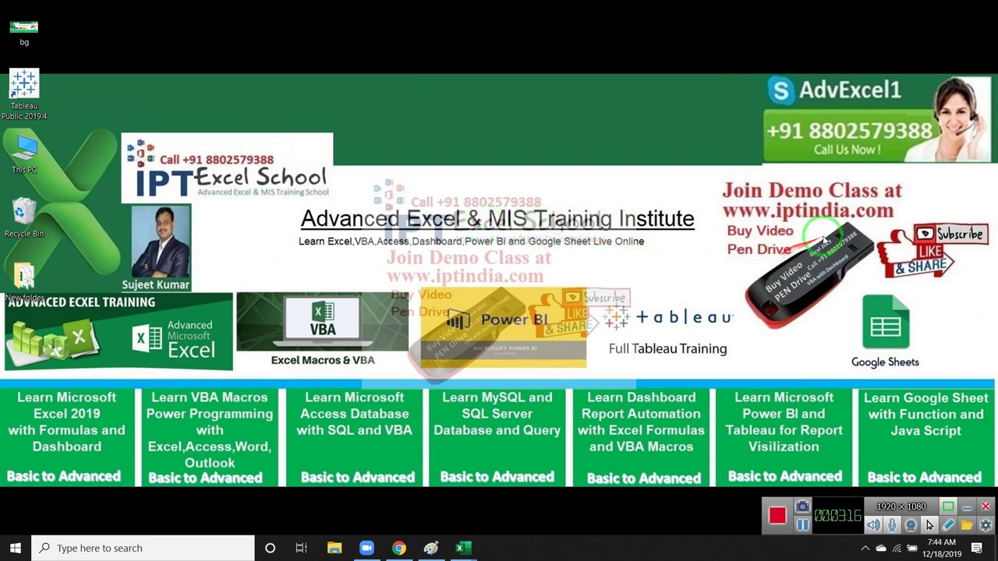
mouse_move(721, 226)
left_mouse_down()
mouse_move(875, 264)
mouse_move(871, 302)
left_mouse_up()
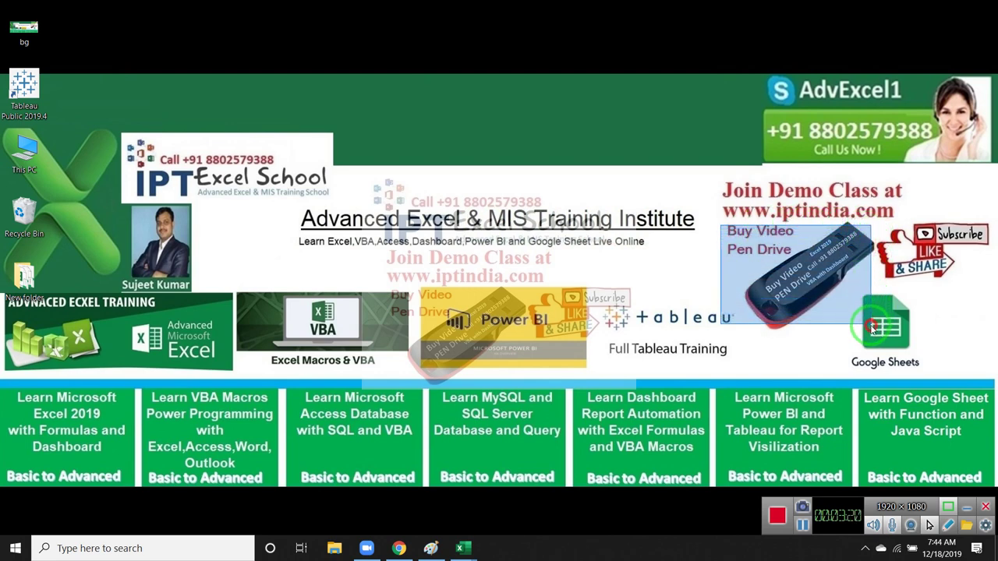
left_click_drag(873, 312, 840, 326)
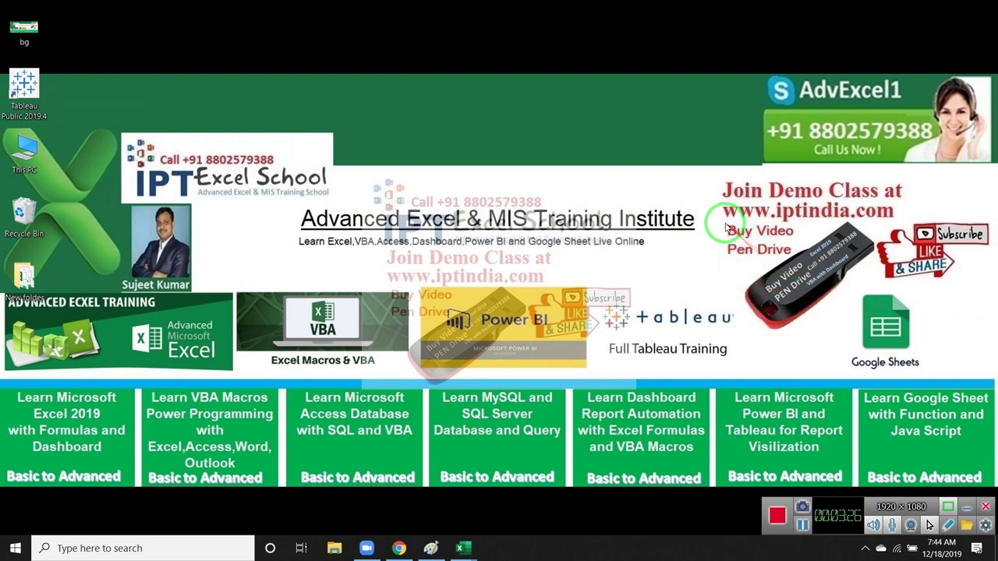
mouse_move(725, 224)
left_mouse_down()
mouse_move(807, 229)
mouse_move(880, 337)
left_mouse_up()
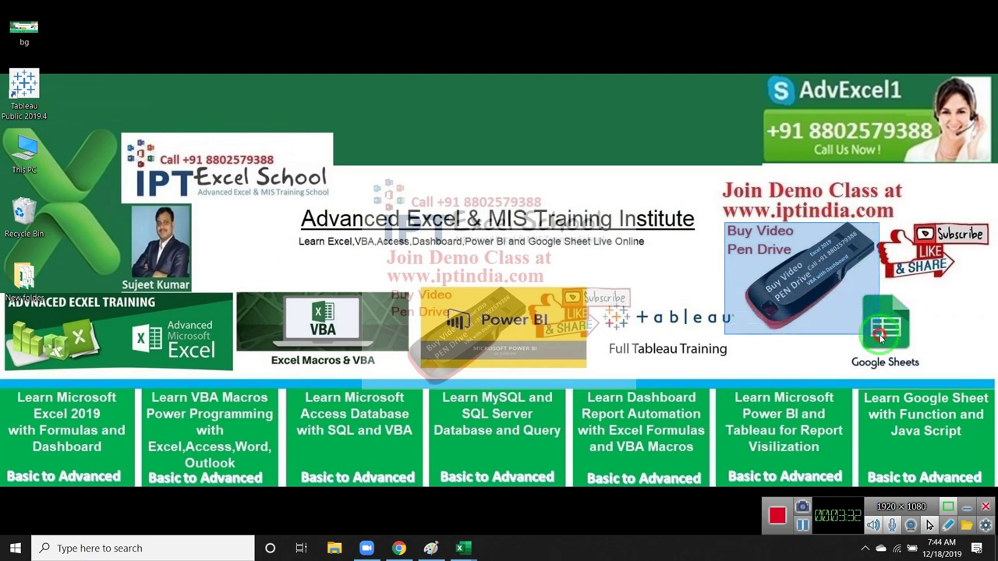
left_click_drag(879, 336, 876, 328)
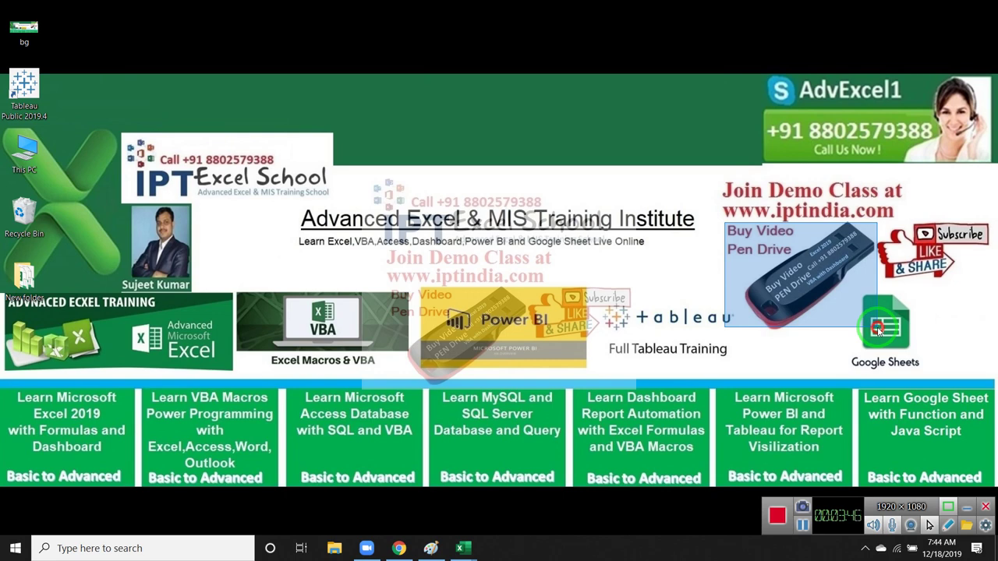
left_click_drag(878, 328, 877, 328)
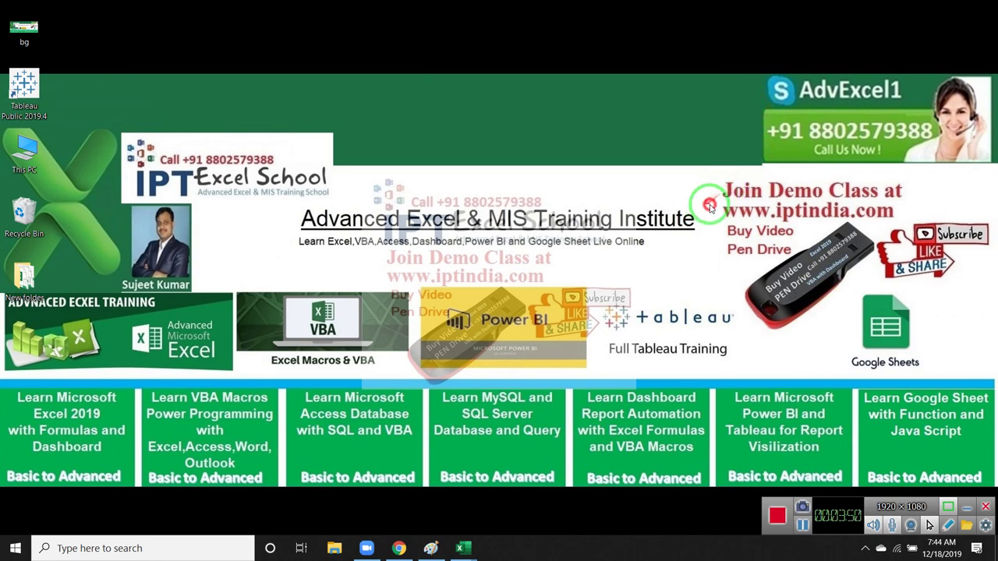
left_click_drag(703, 205, 904, 221)
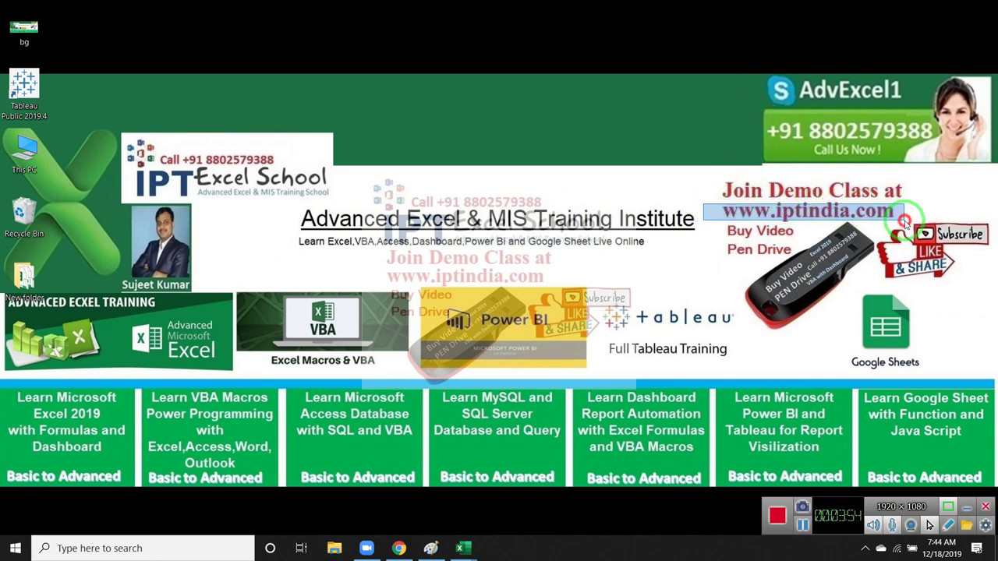
left_click_drag(904, 222, 901, 222)
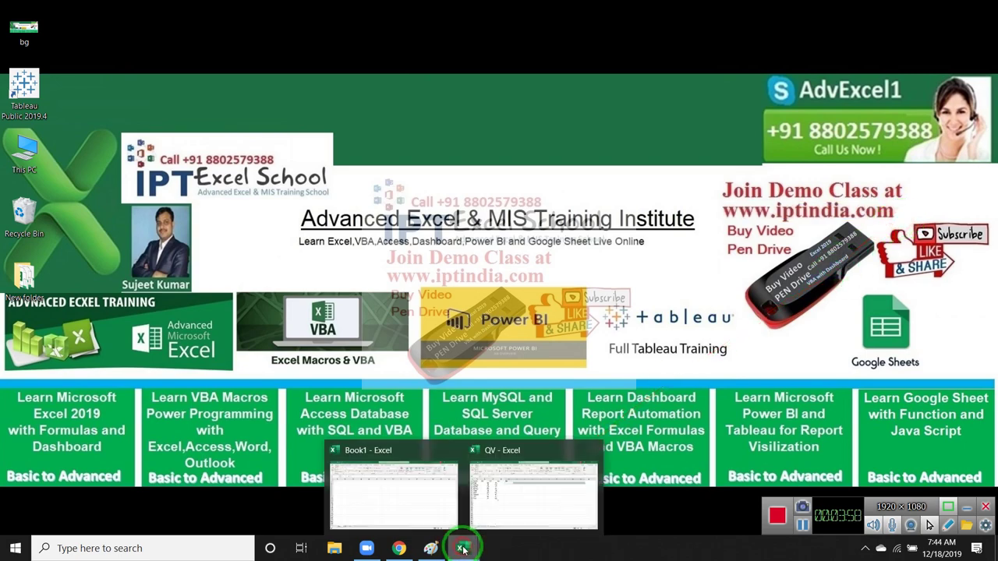
left_click(508, 520)
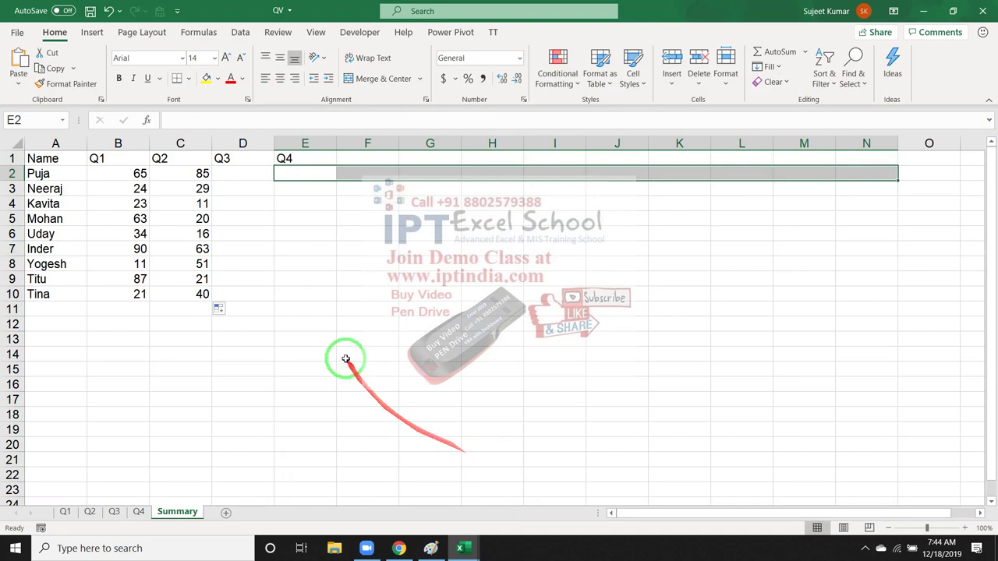
Step: Compare B2's Q1 lookup with C2's Q2 lookup, toggling between the two cells
left_click(347, 356)
left_click(119, 172)
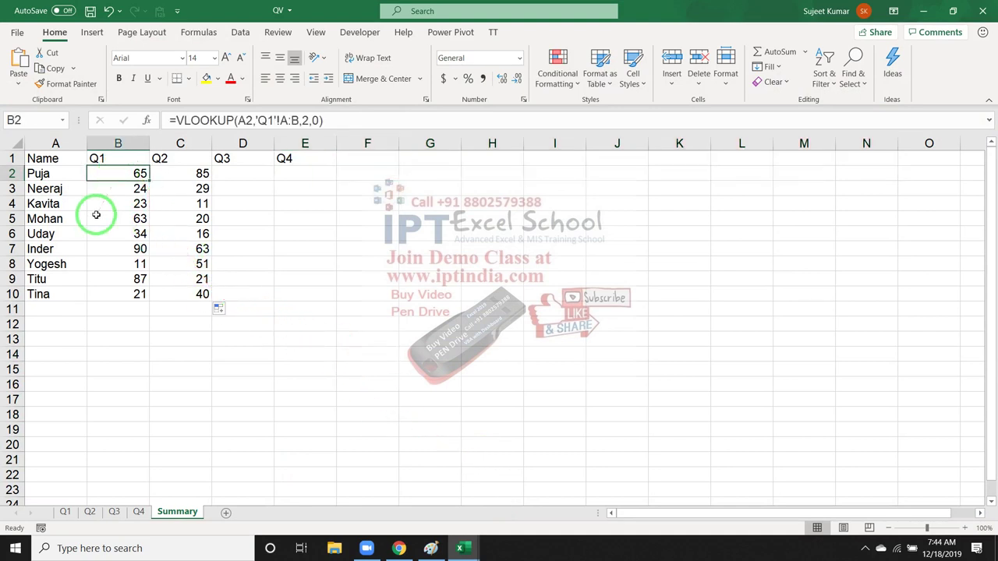
mouse_move(100, 157)
left_mouse_down()
mouse_move(282, 156)
mouse_move(76, 517)
mouse_move(138, 519)
mouse_move(93, 390)
mouse_move(130, 162)
mouse_move(95, 195)
mouse_move(77, 513)
left_mouse_up()
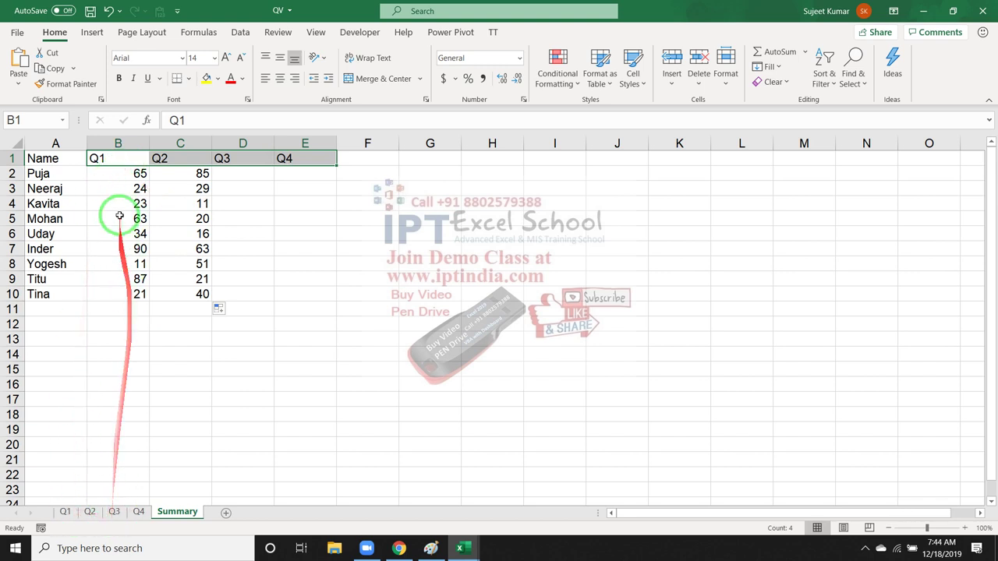
left_click(134, 173)
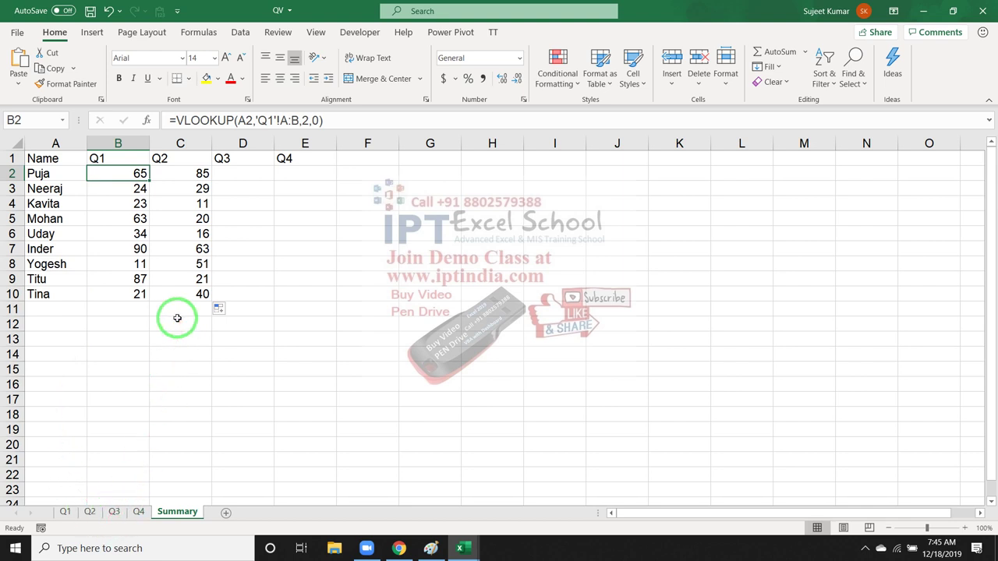
key("Right")
key("Left")
key("Right")
key("Left")
key("Right")
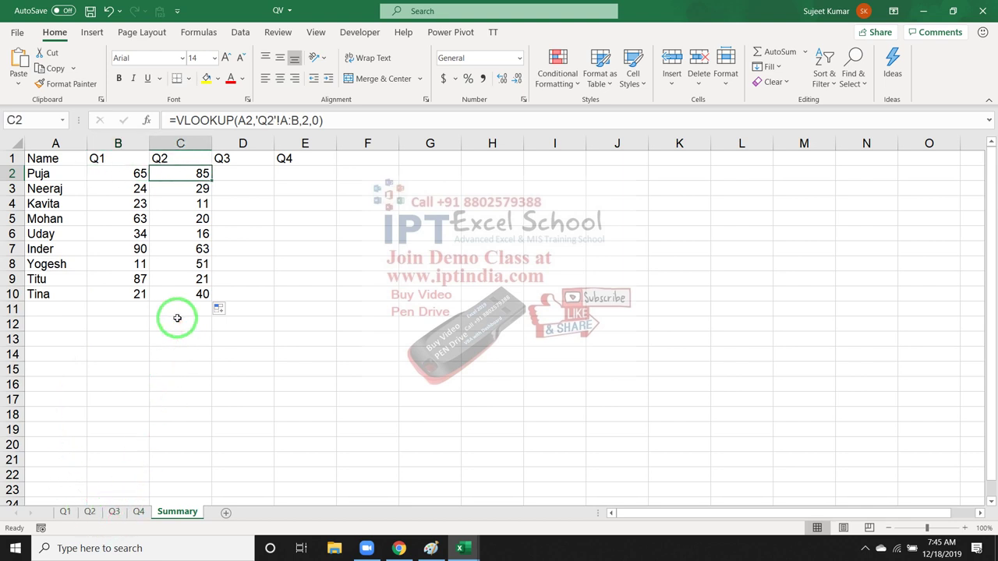
key("Left")
key("Left")
key("Right")
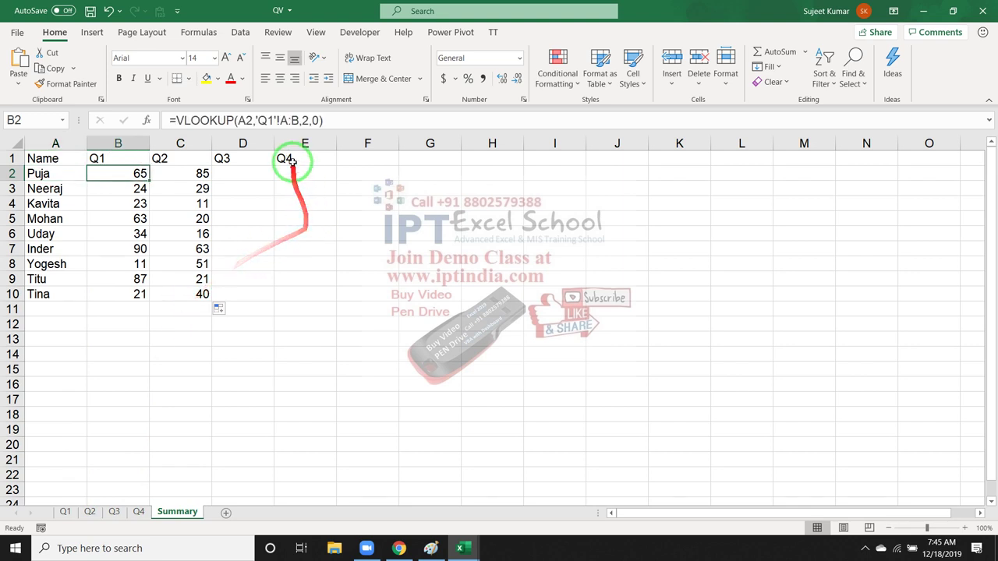
Step: Replace the 'Q1' sheet name in B2's lookup range with B1&"!A:B", yielding #VALUE!
left_click(257, 120)
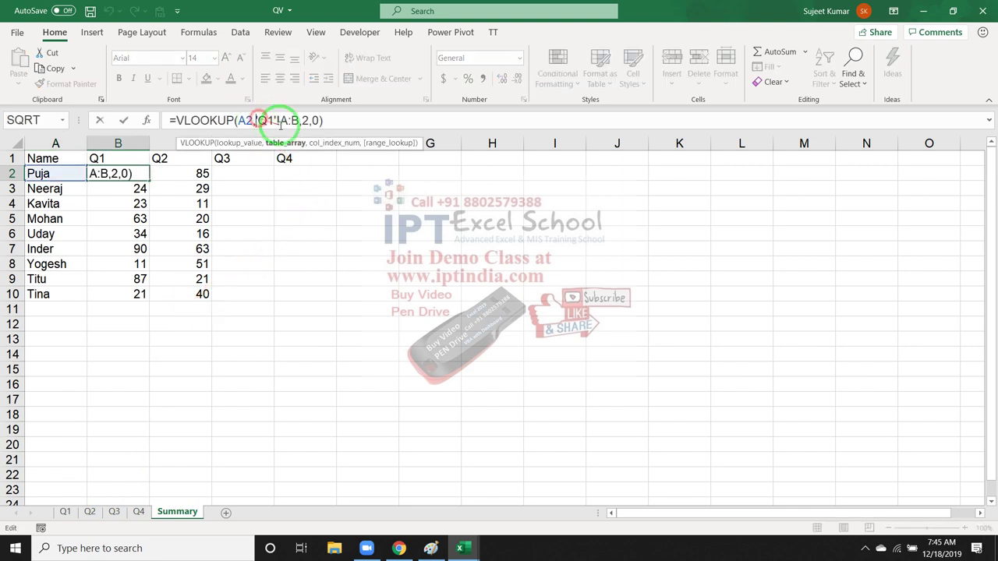
key("Delete")
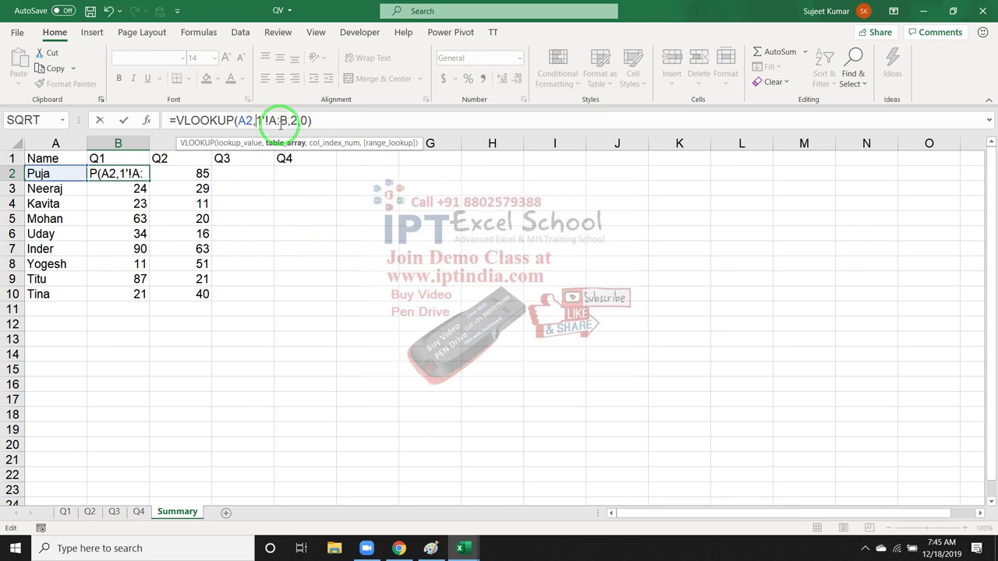
key("Delete")
key("Delete")
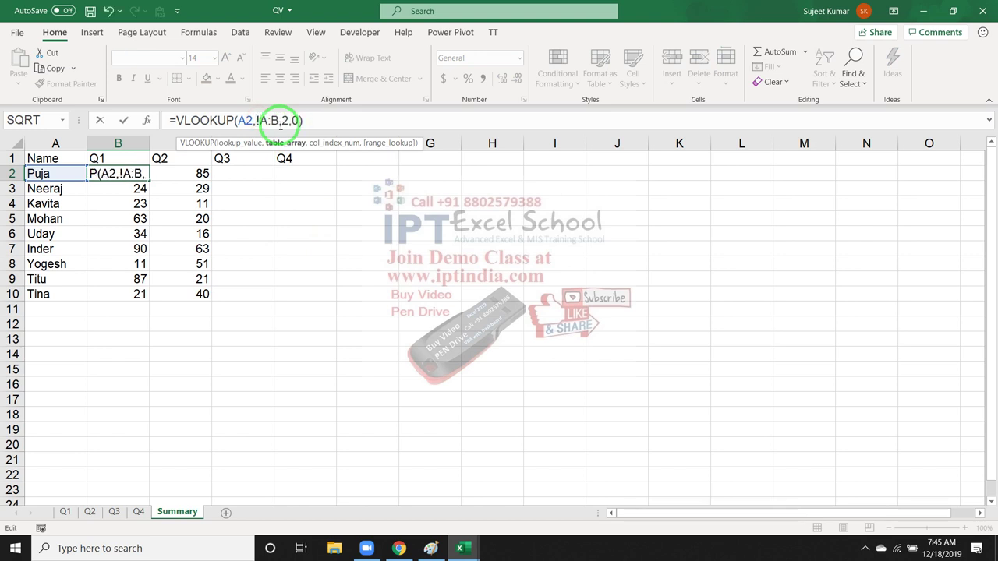
type("\"")
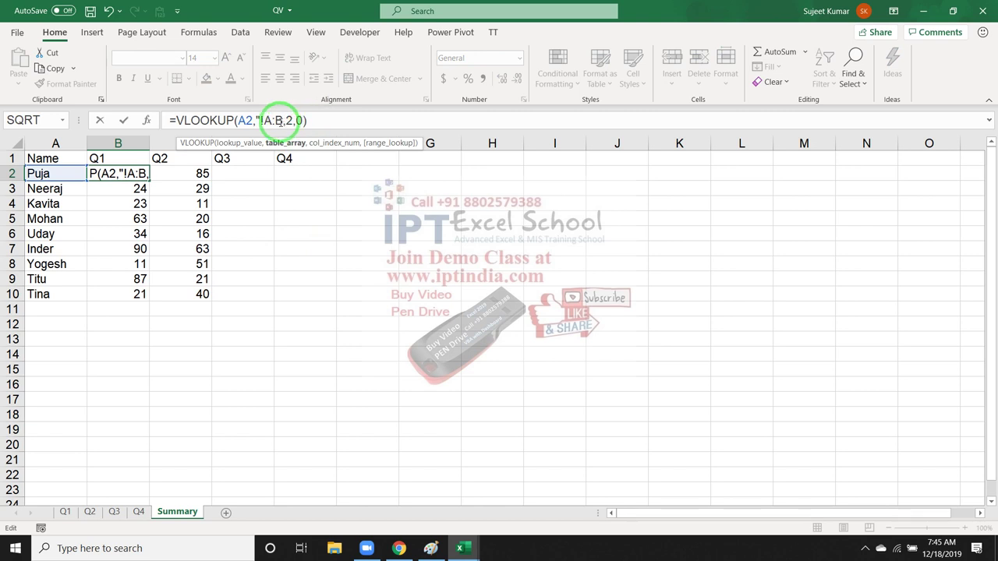
left_click(282, 120)
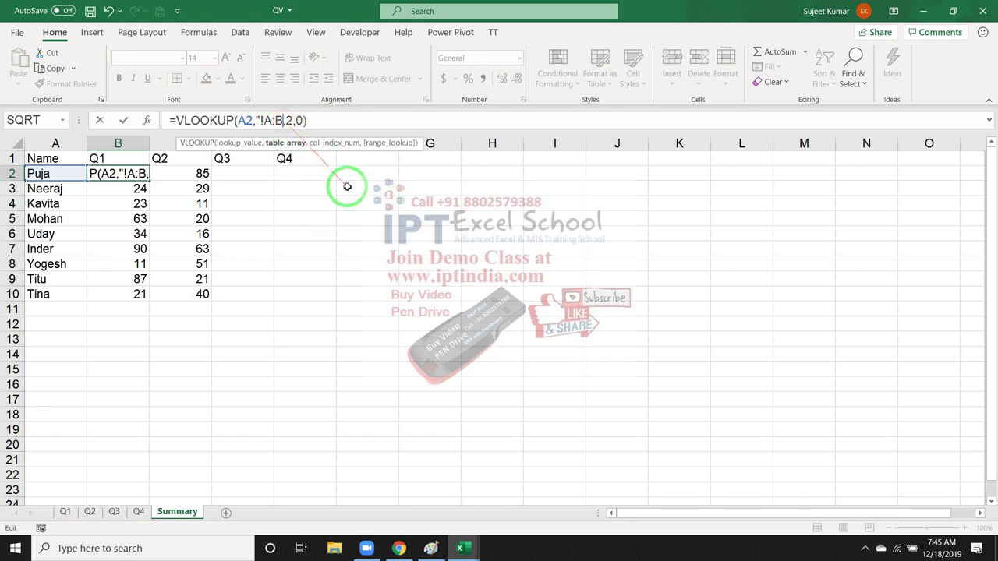
type("\"")
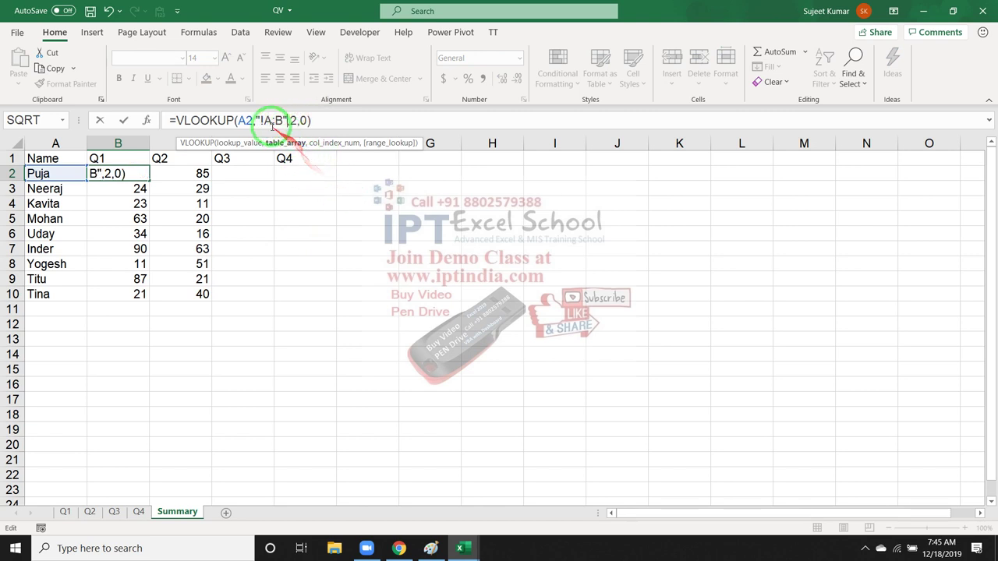
left_click(256, 120)
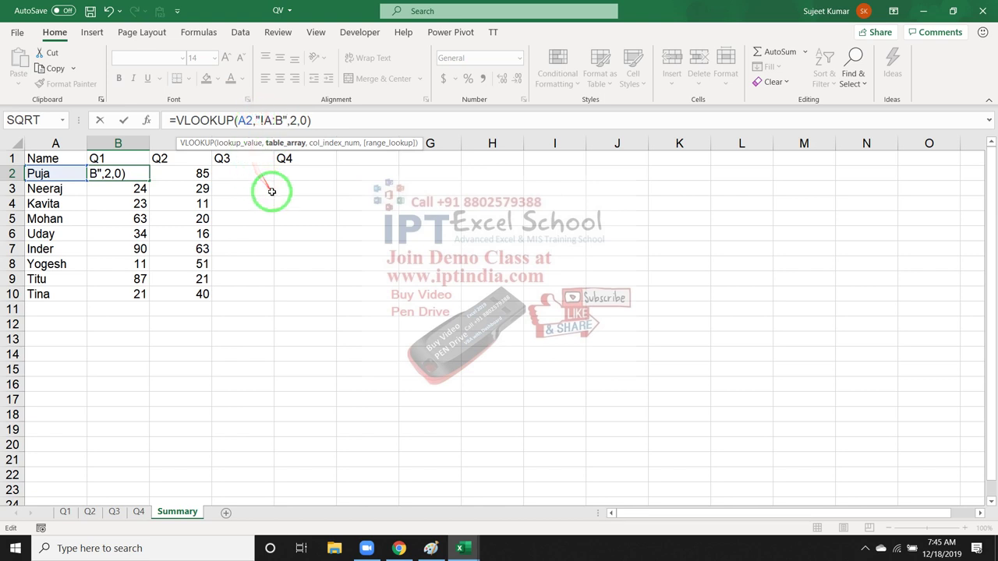
left_click(125, 159)
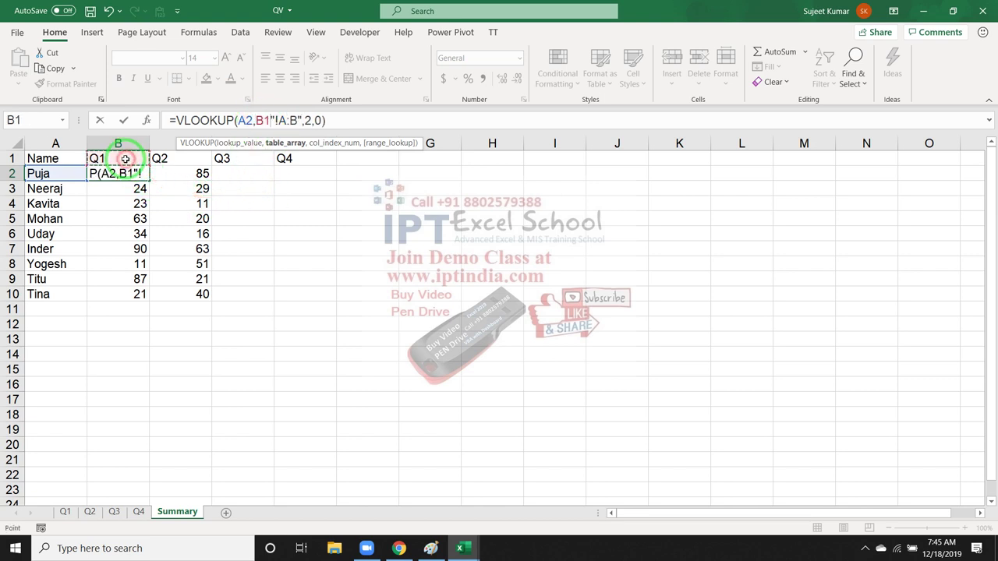
type("&")
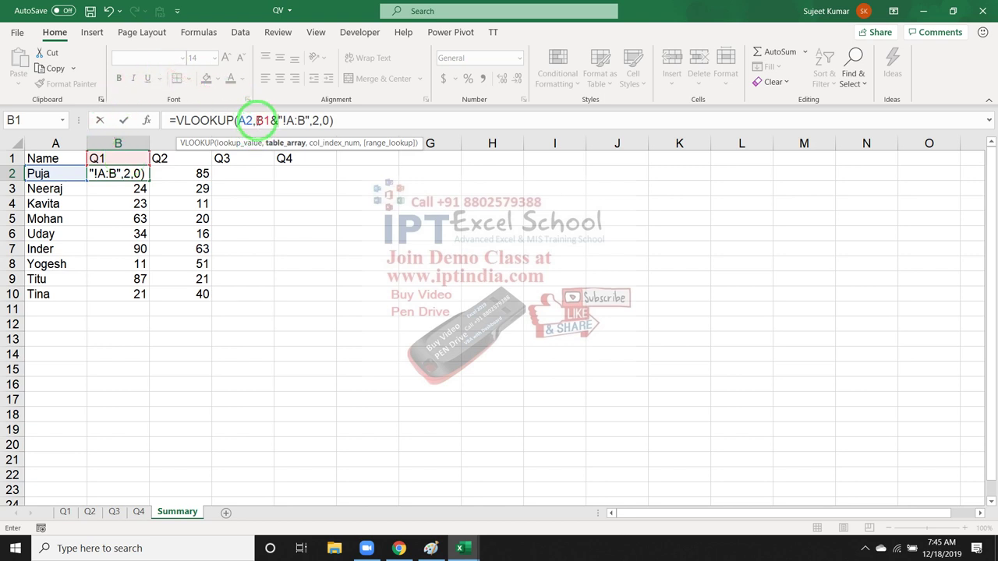
left_click(255, 119)
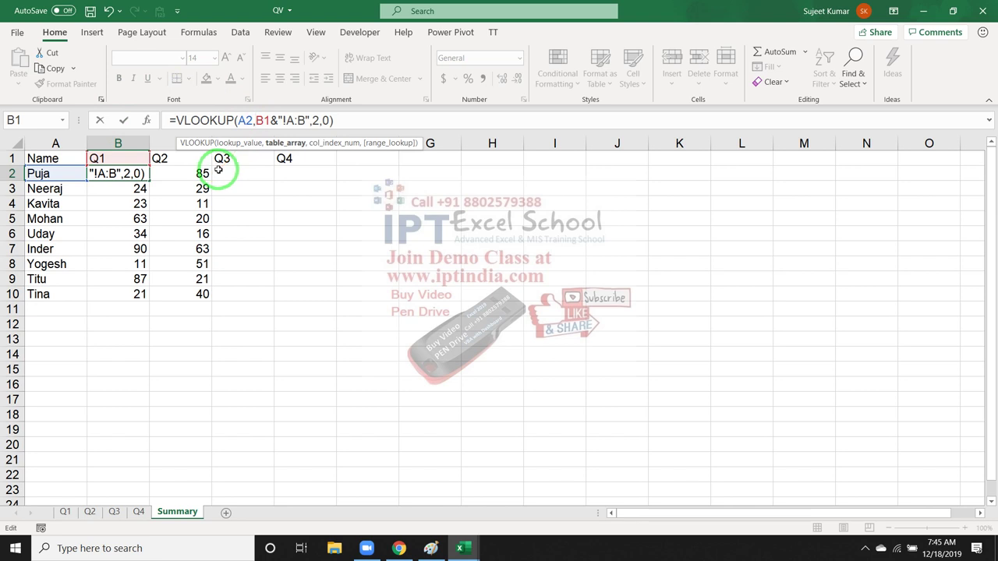
key("Return")
key("Up")
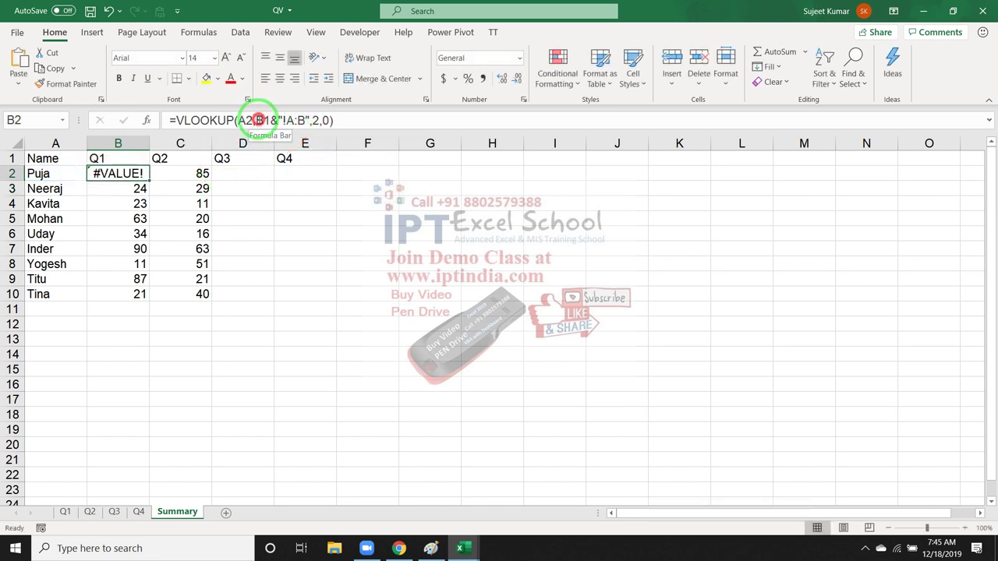
Step: Wrap B1&"!A:B" in INDIRECT so B2 returns 65
left_click_drag(255, 120, 312, 120)
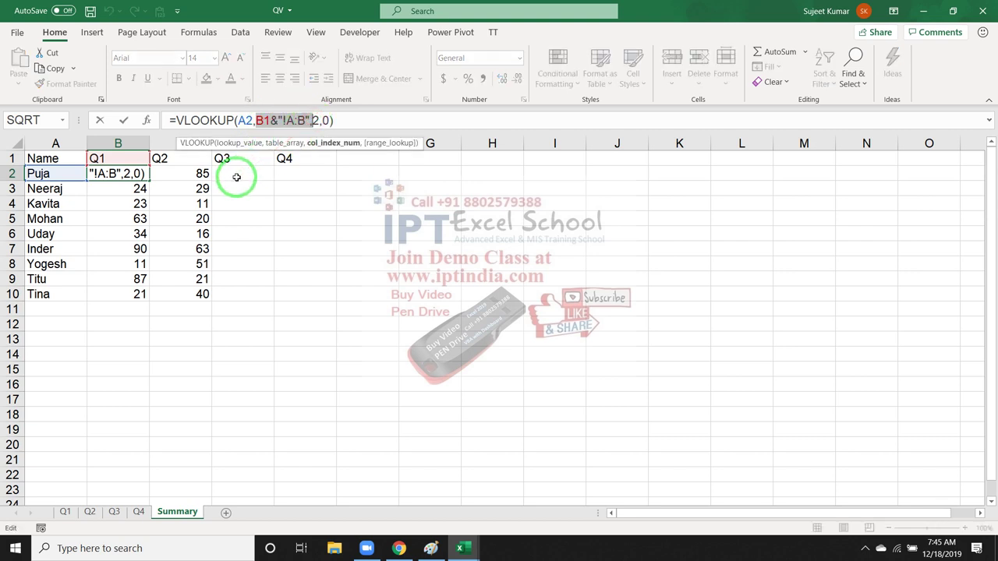
left_click(257, 120)
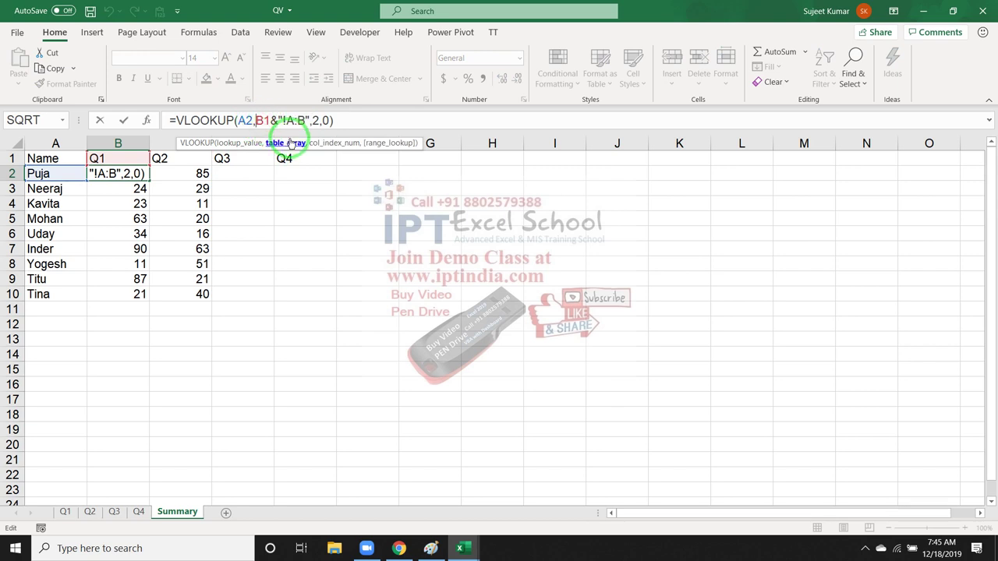
type("ind")
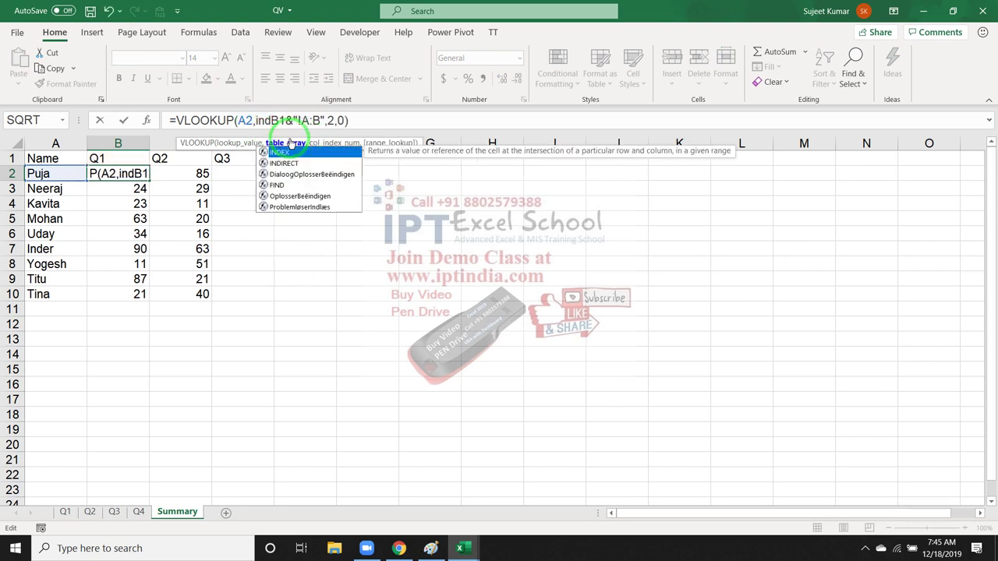
key("Down")
key("Tab")
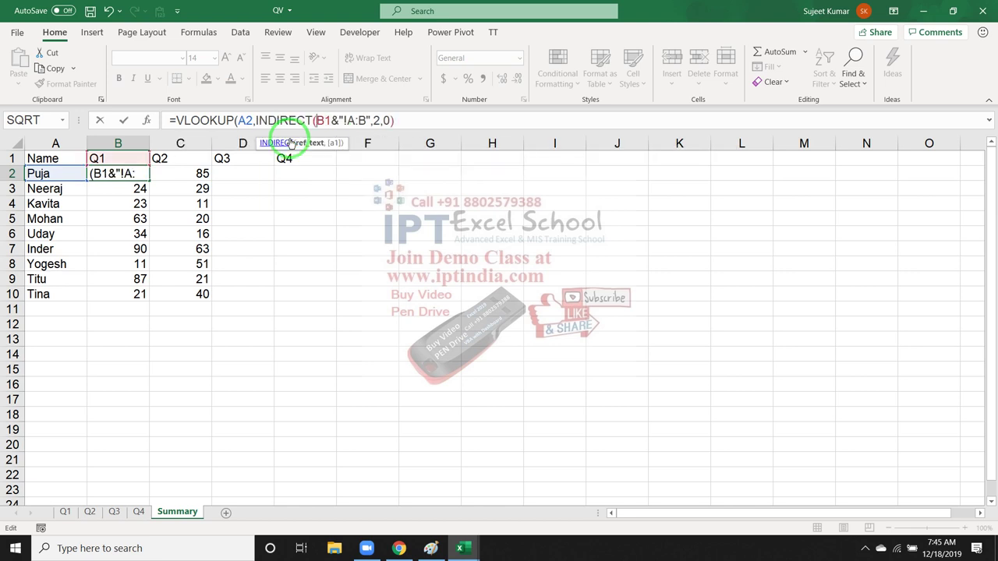
left_click(373, 121)
type(")")
key("Return")
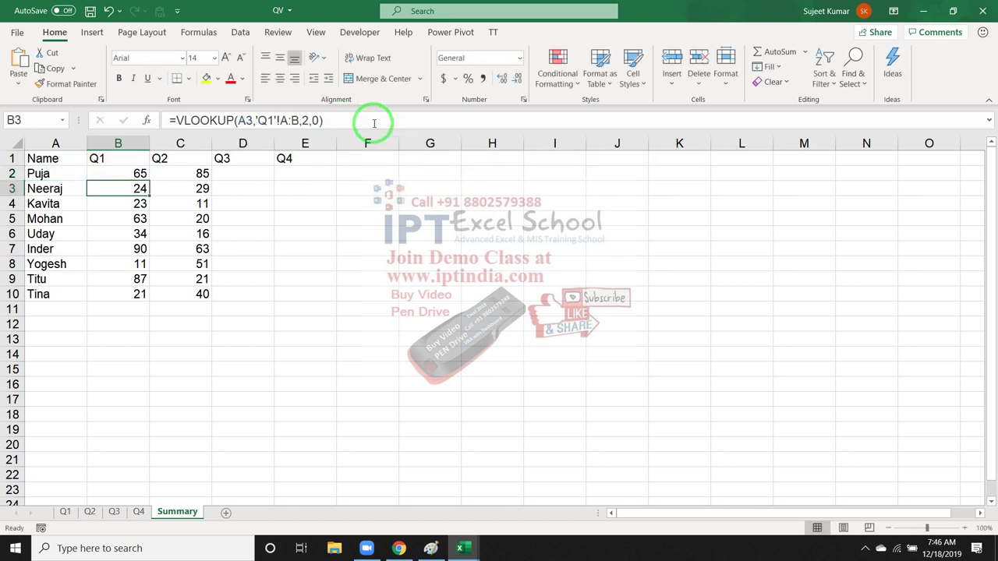
key("Up")
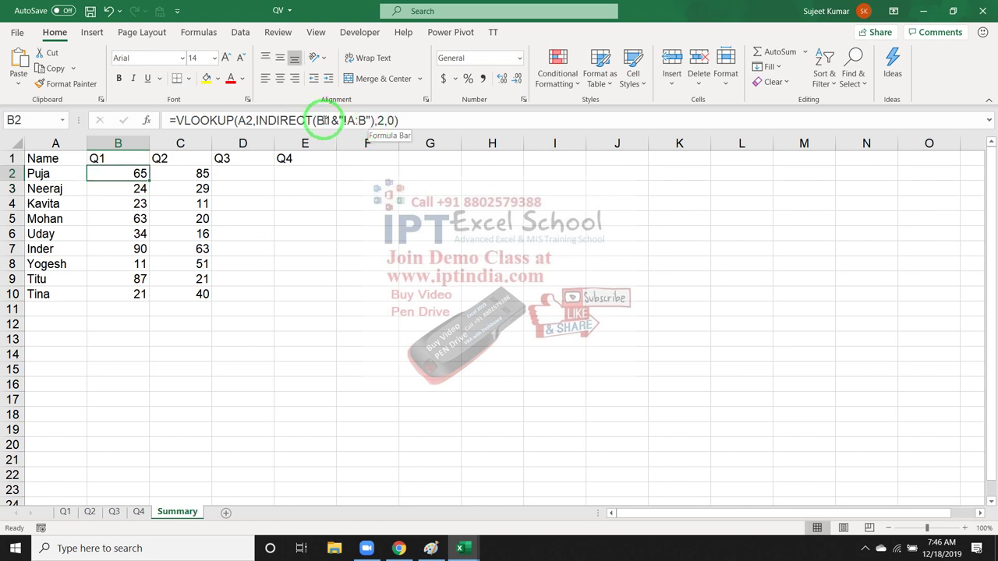
Step: Lock the header reference in B2's formula to B$1
left_click(325, 120)
key("F4")
key("F4")
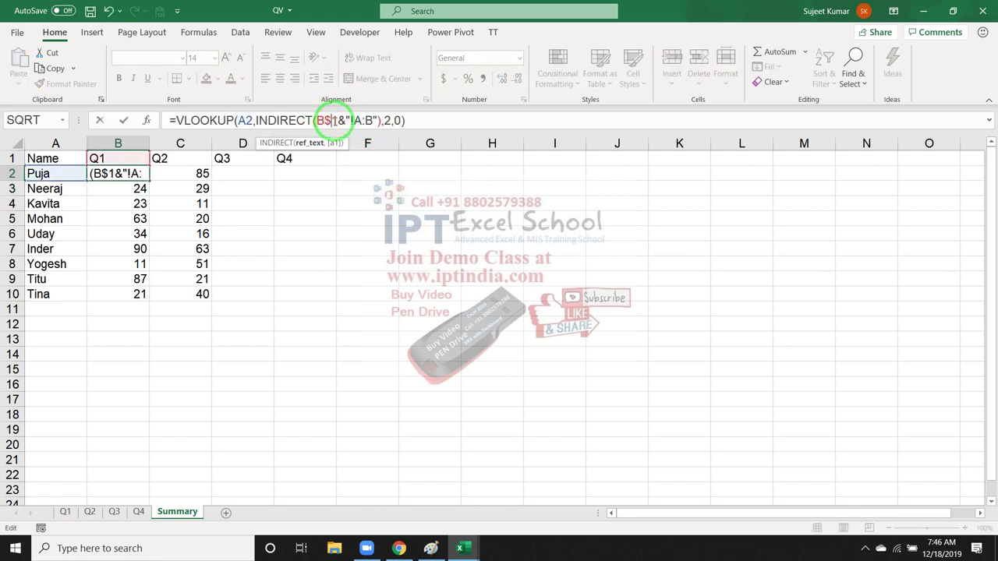
key("Return")
key("Up")
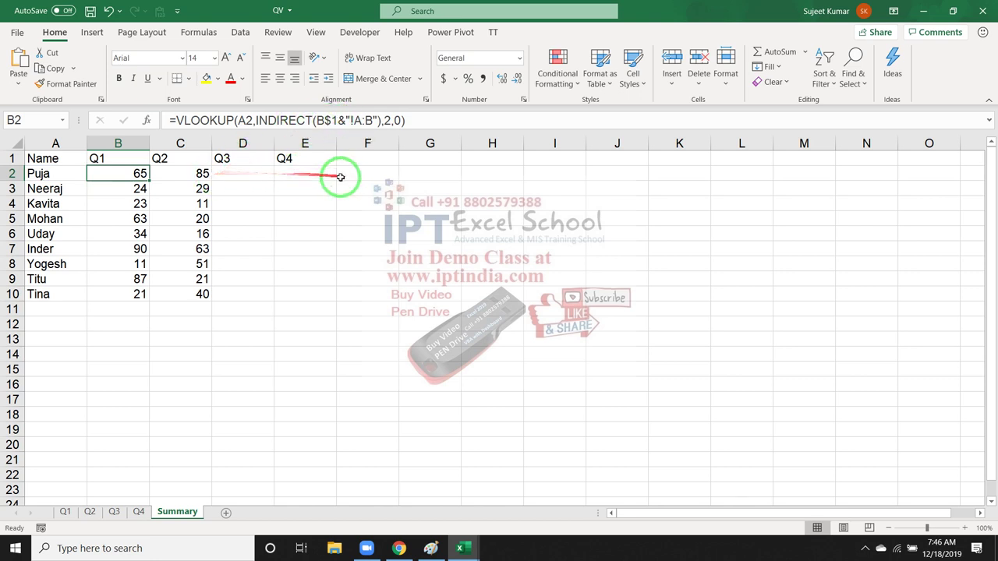
Step: Change B2's name reference from A2 to $A2
left_click_drag(148, 179, 337, 178)
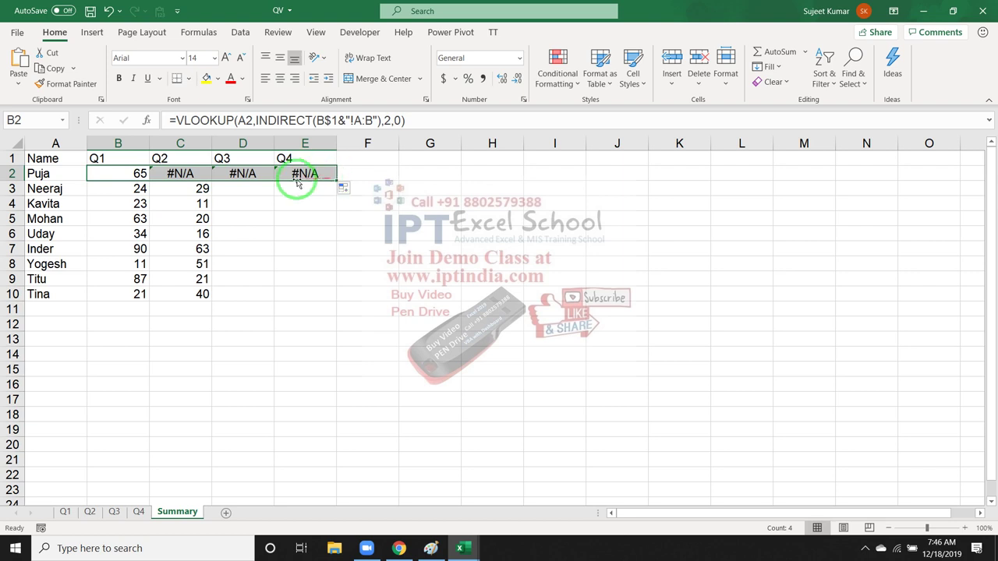
left_click(121, 173)
left_click(241, 122)
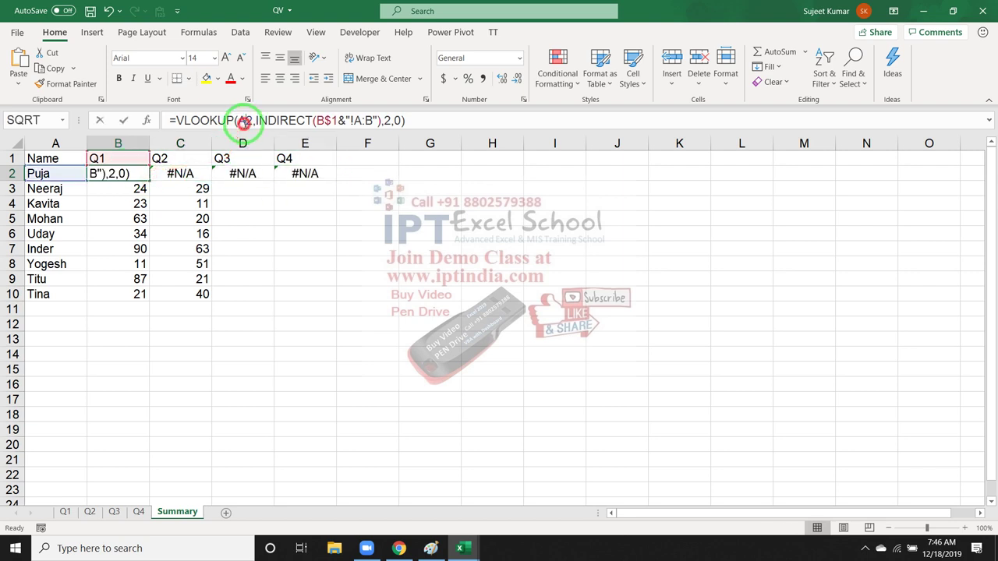
key("Left")
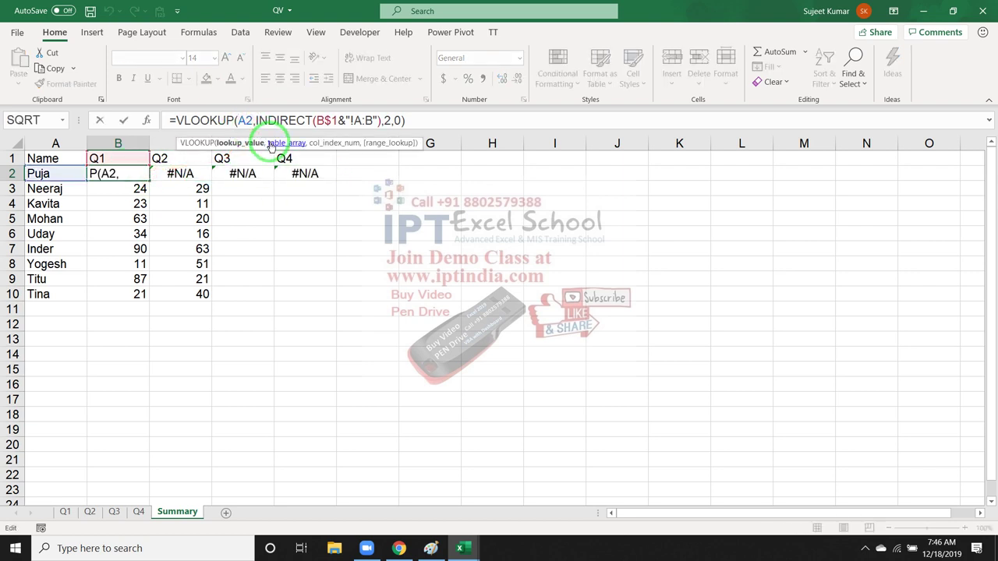
type("$")
key("Return")
key("Up")
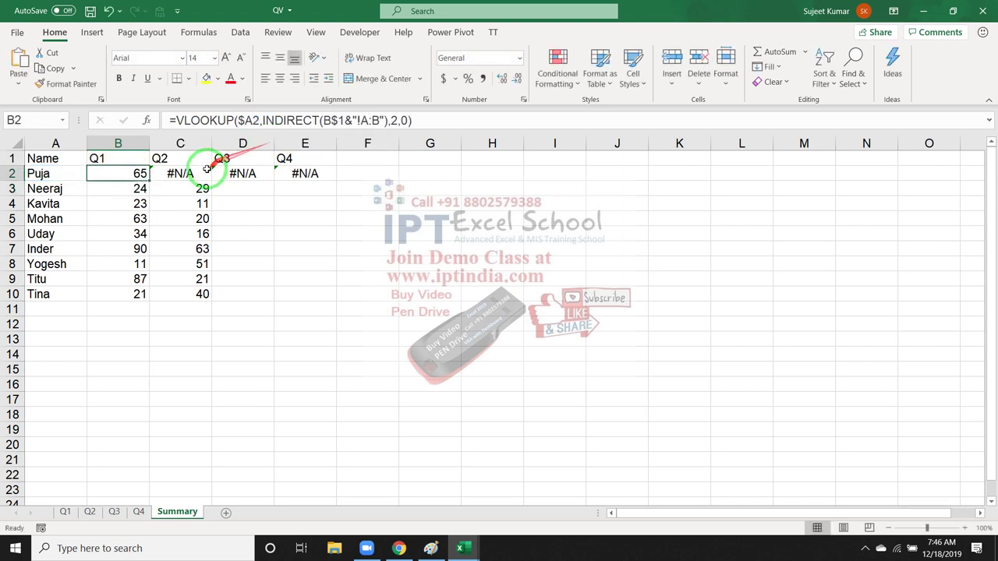
Step: Fill B2's formula across B2:E10 and spot-check the copied formula in D4
mouse_move(149, 180)
left_mouse_down()
mouse_move(330, 178)
mouse_move(331, 295)
left_mouse_up()
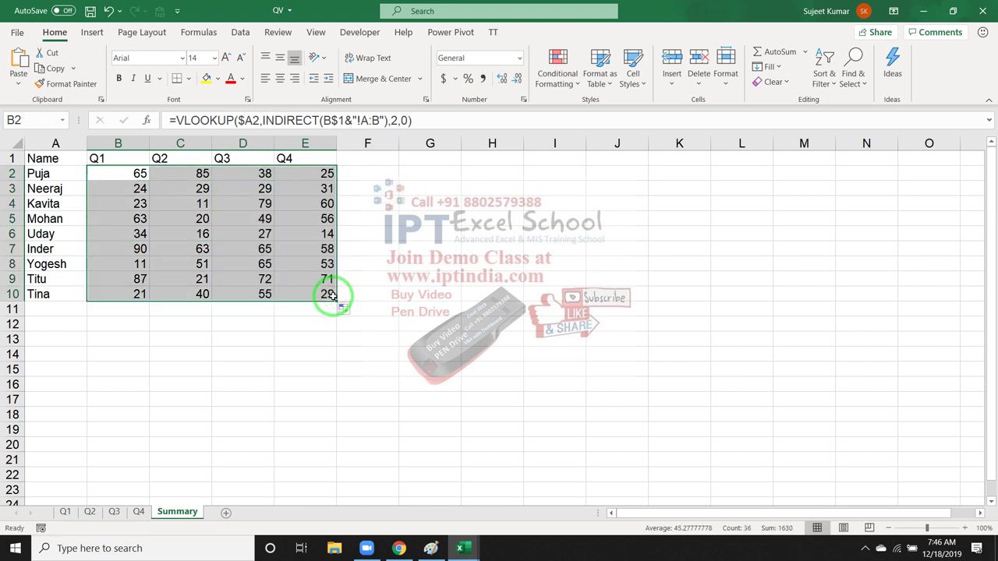
left_click(315, 234)
left_click(226, 201)
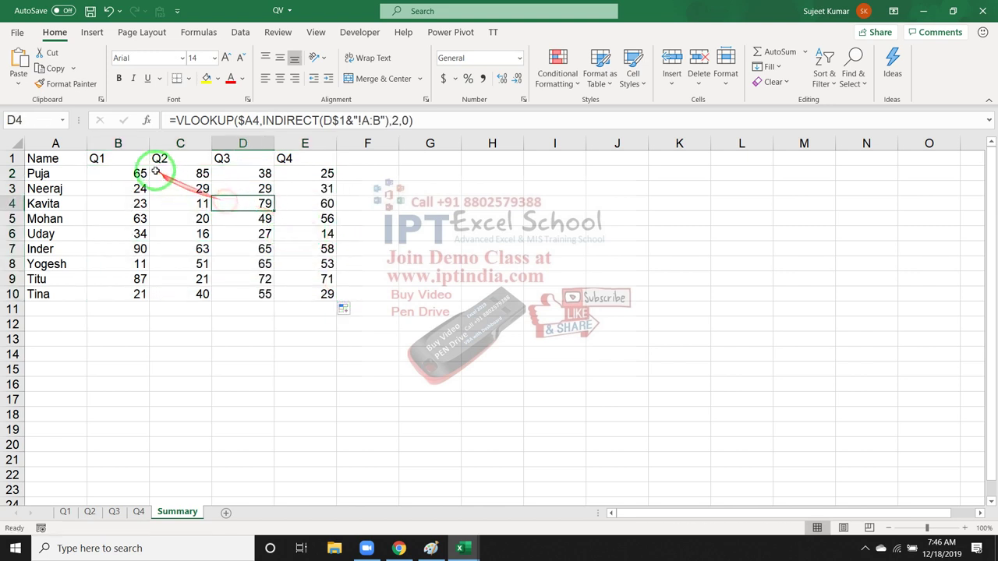
left_click_drag(144, 173, 324, 294)
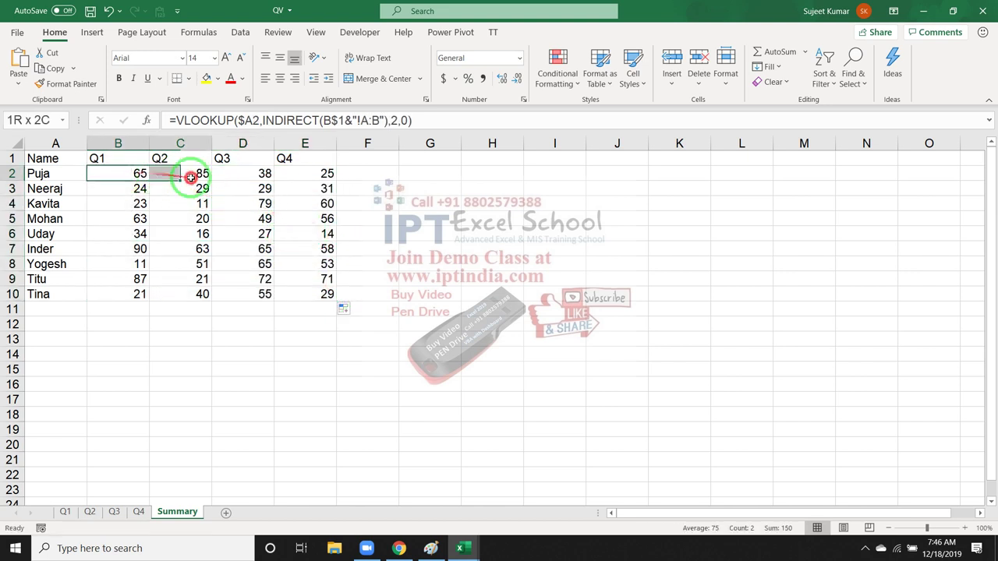
left_click(186, 335)
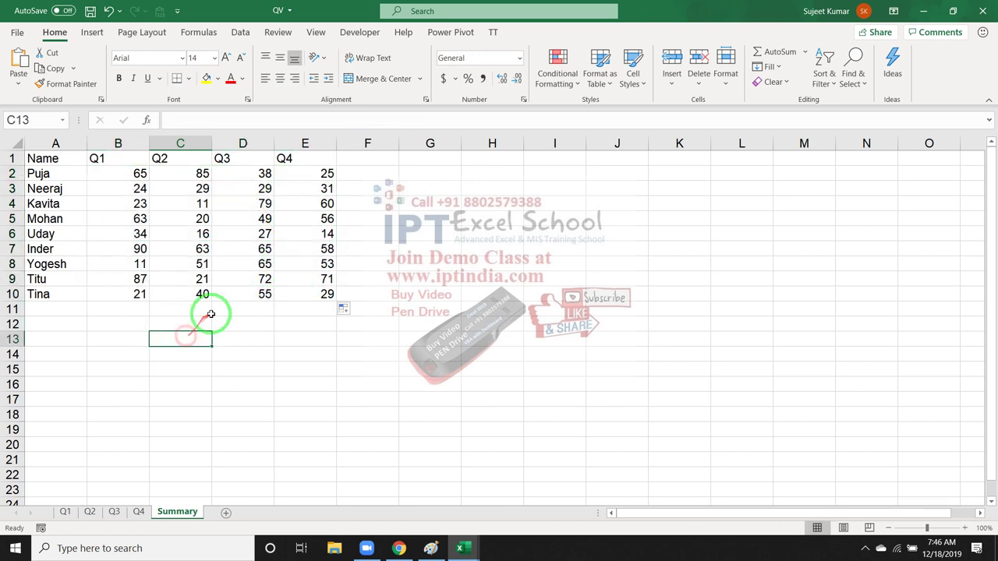
Step: Rename the Q1 sheet to JAN
left_click(69, 512)
type("JAN")
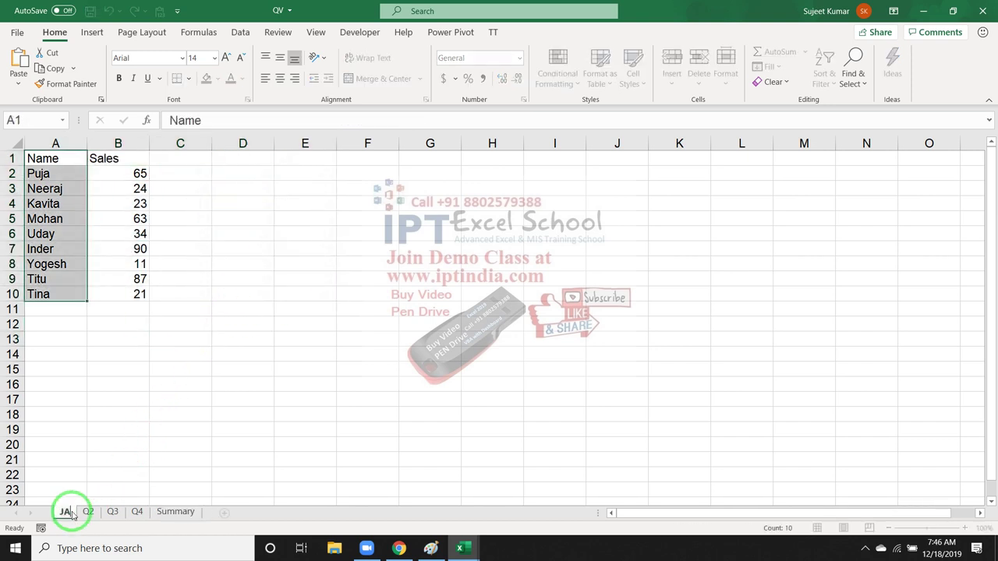
key("Return")
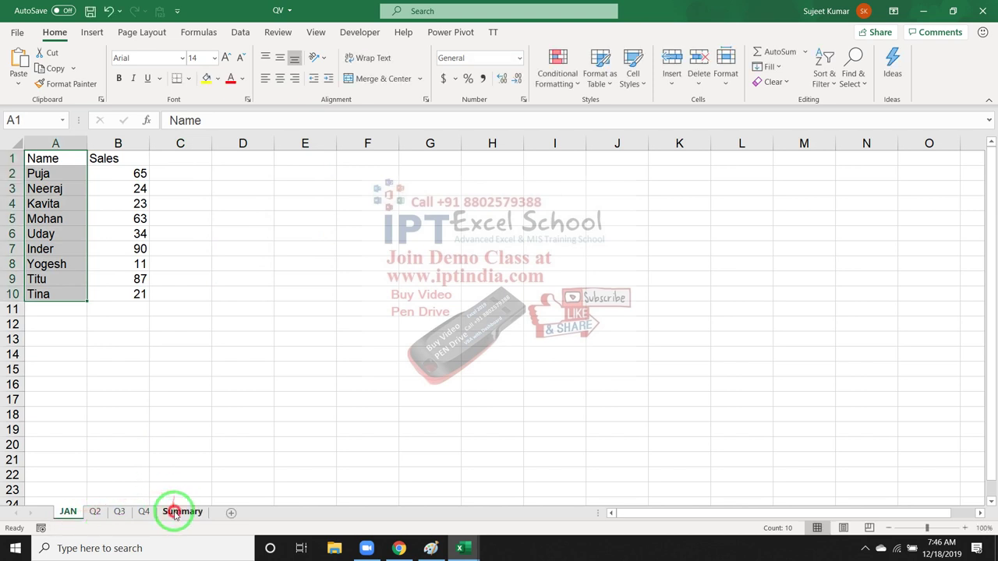
Step: Retitle Summary's B1 as JAN so the sales return, then show the desktop
left_click(183, 512)
left_click_drag(113, 173, 117, 294)
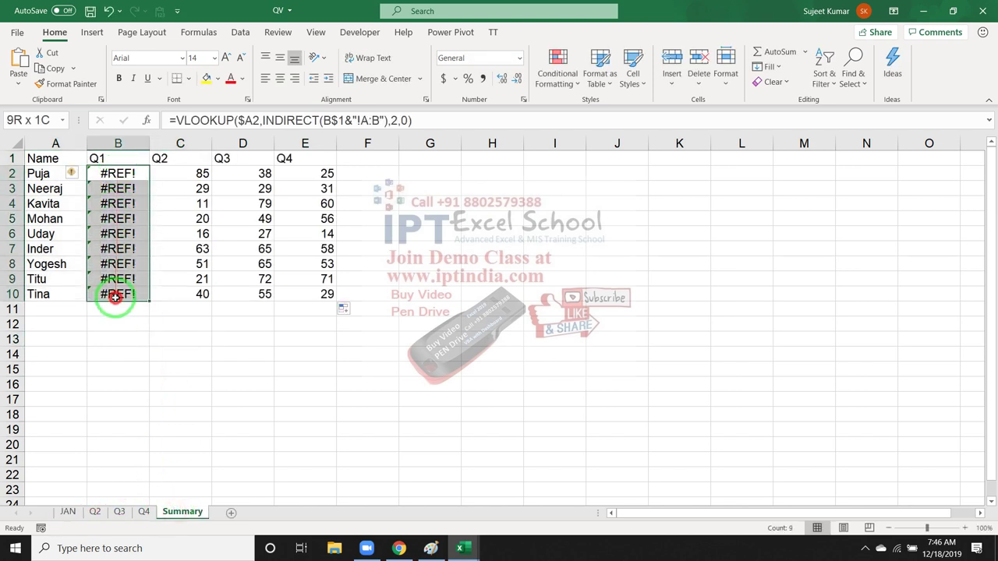
left_click(106, 159)
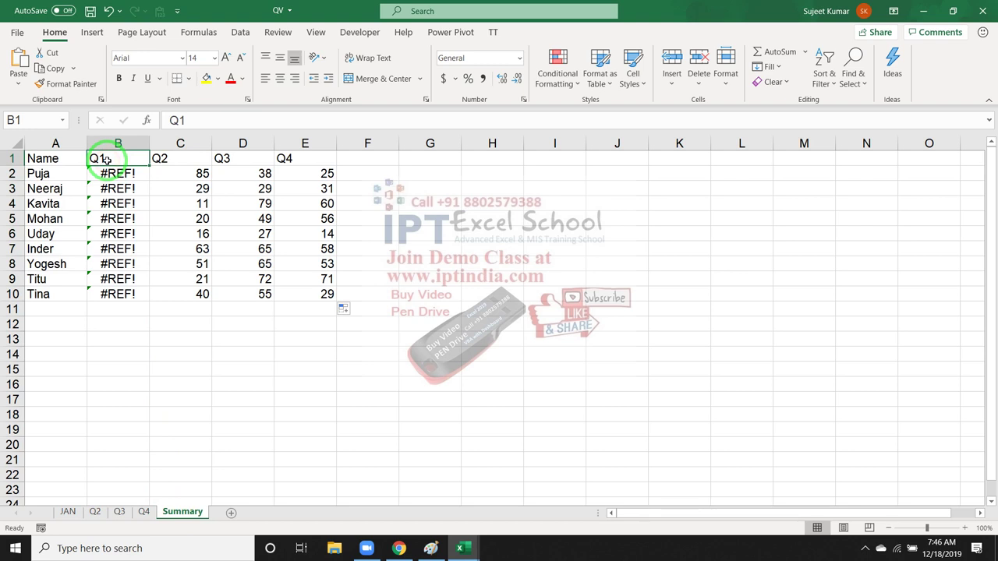
type("JAN")
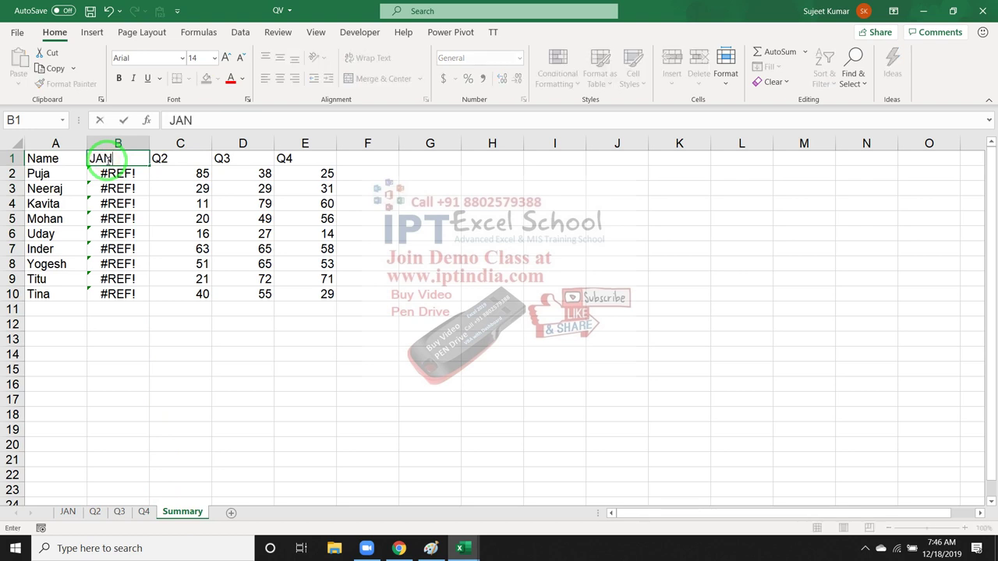
key("Return")
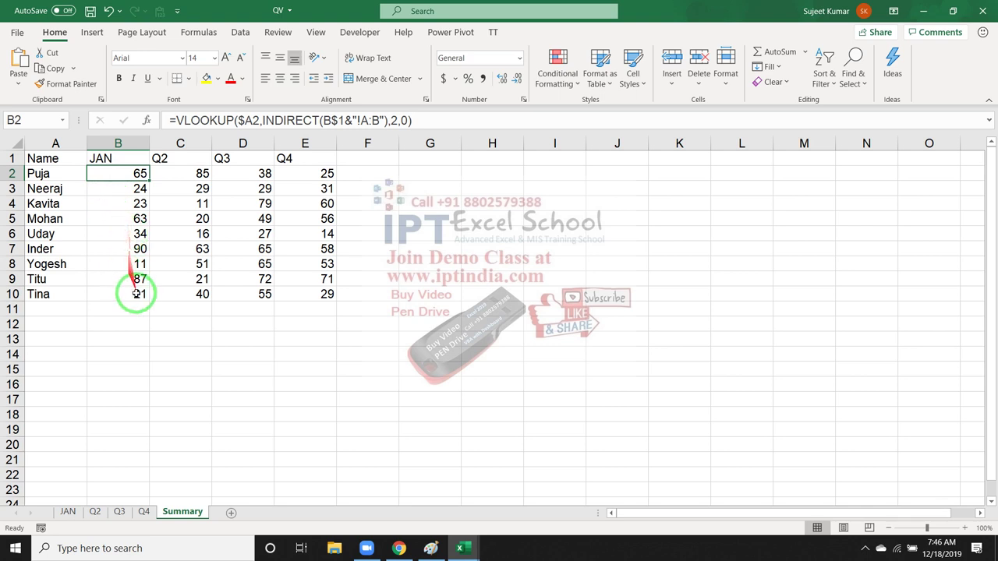
left_click_drag(137, 294, 144, 173)
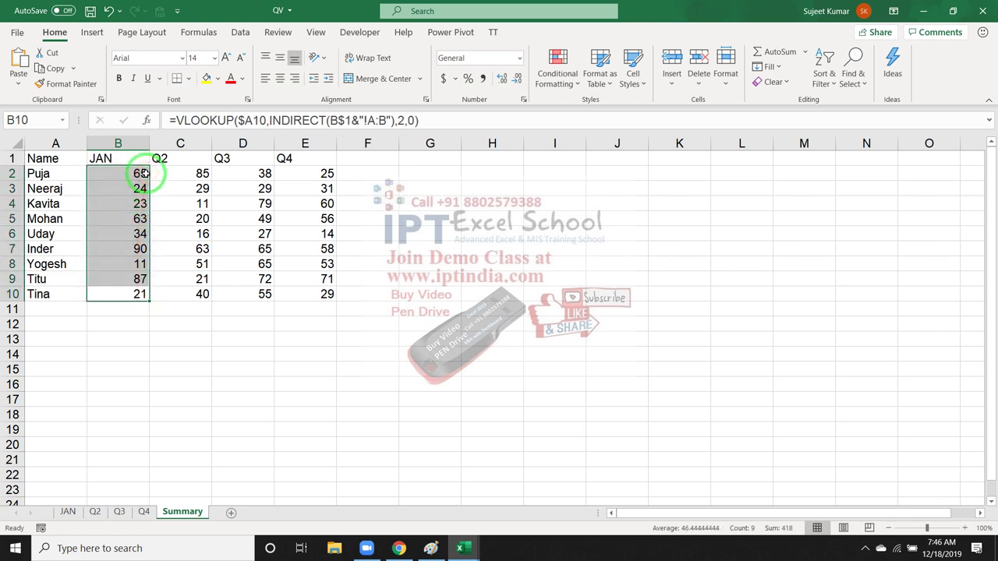
key("super+d")
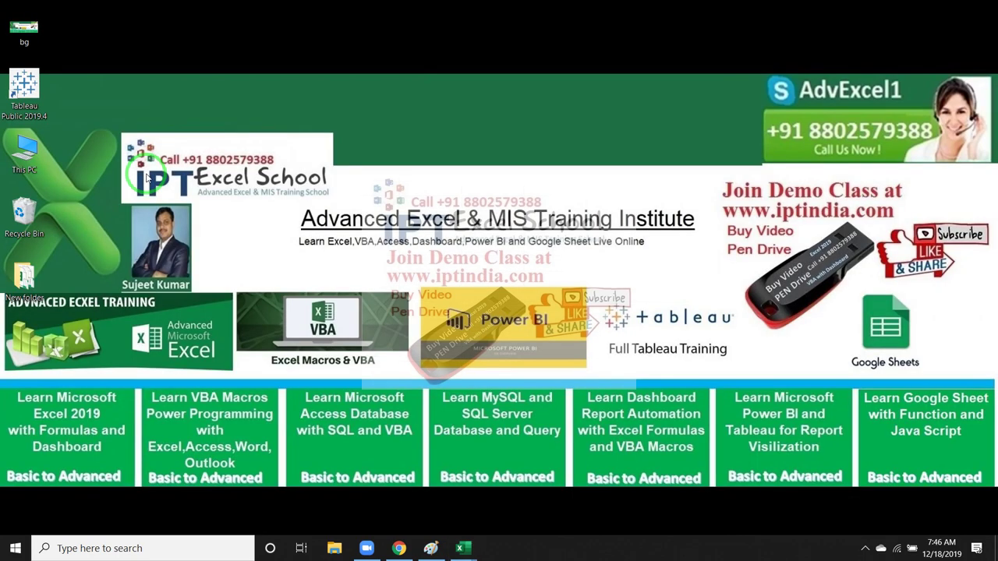